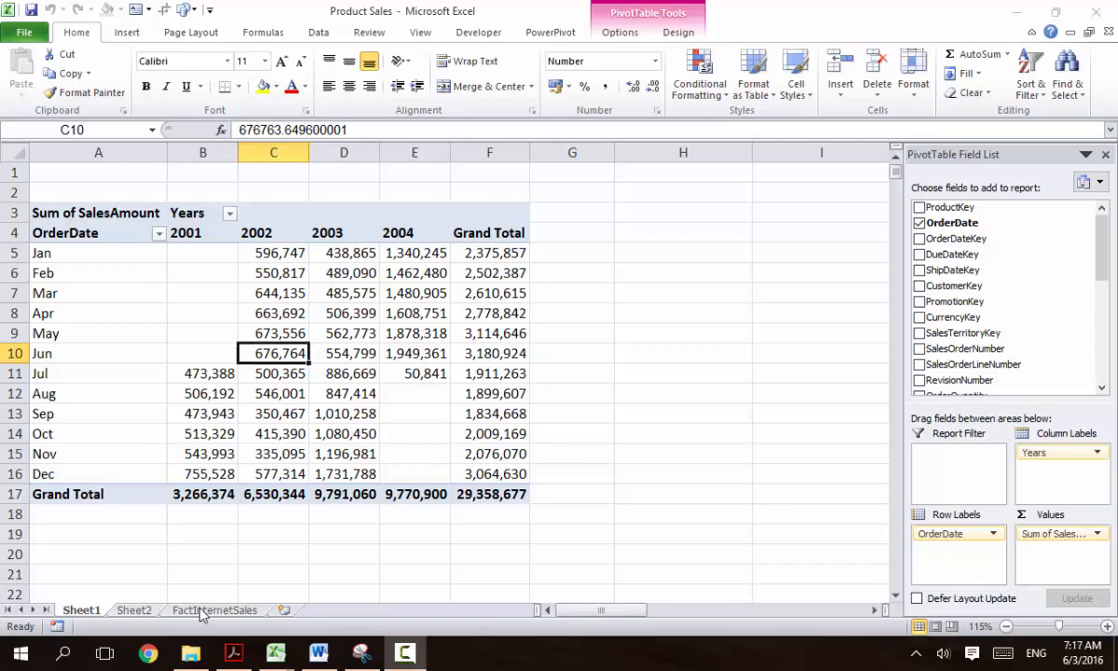
Examine the OrderDate records on the FactInternetSales sheet down to the last row and return to the pivot table on Sheet1.
click(201, 611)
click(134, 395)
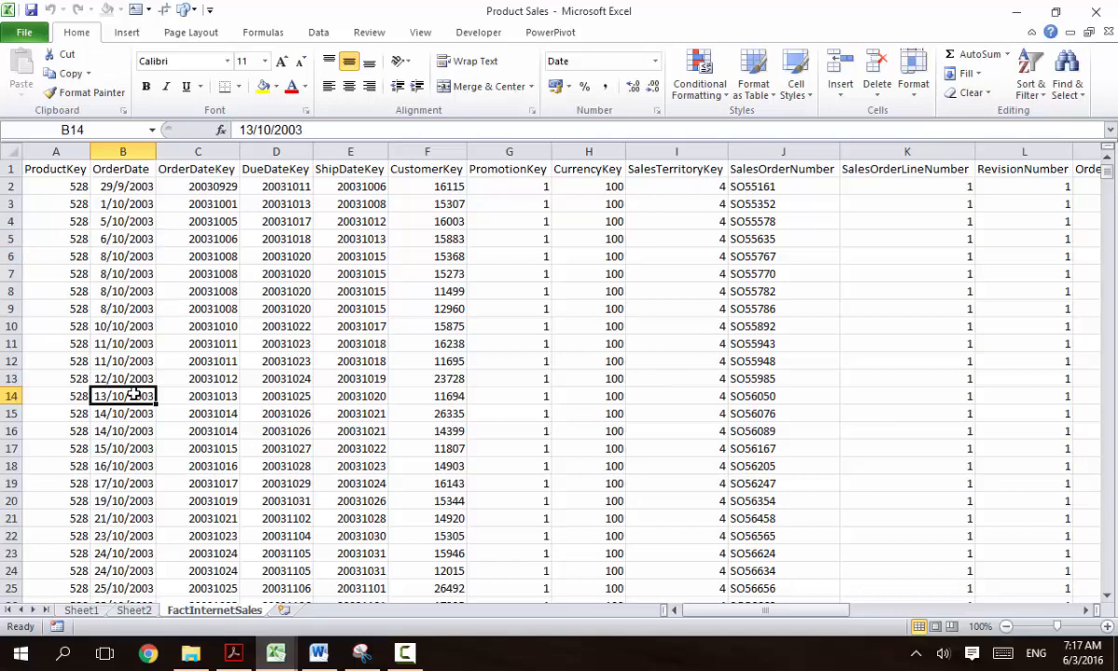
key(ctrl+Down)
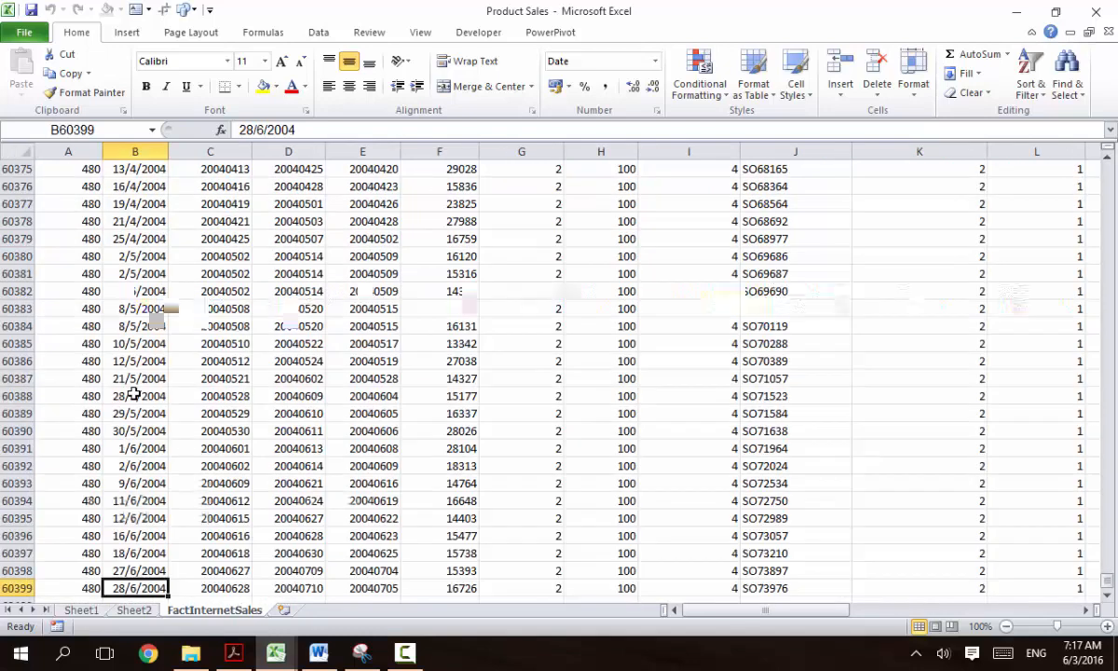
click(128, 611)
click(82, 610)
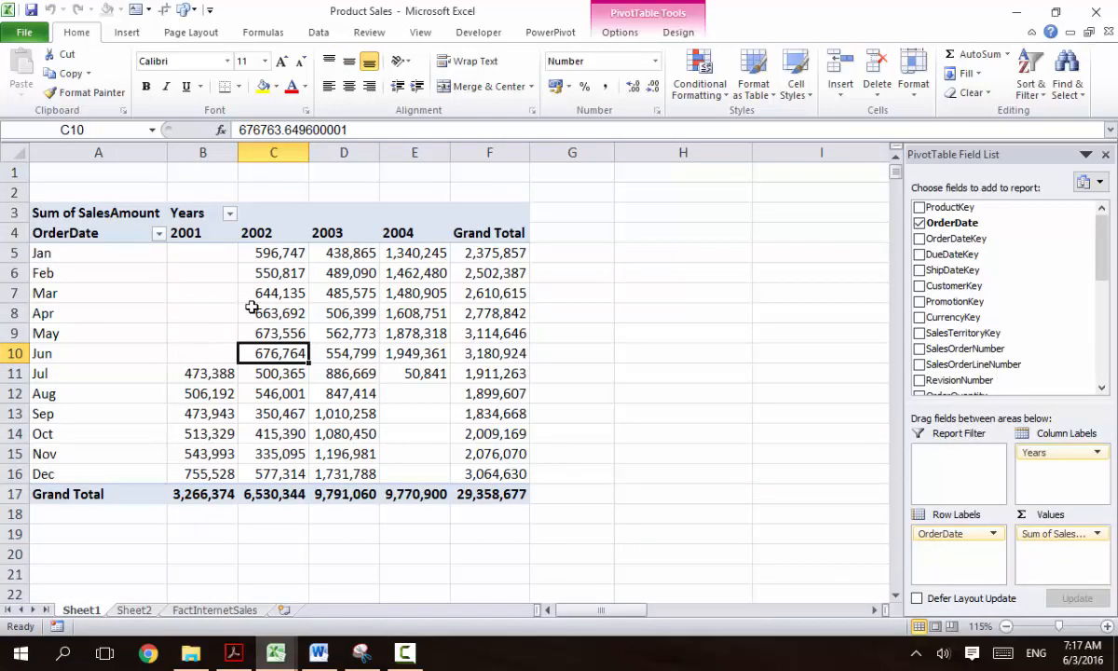
click(311, 293)
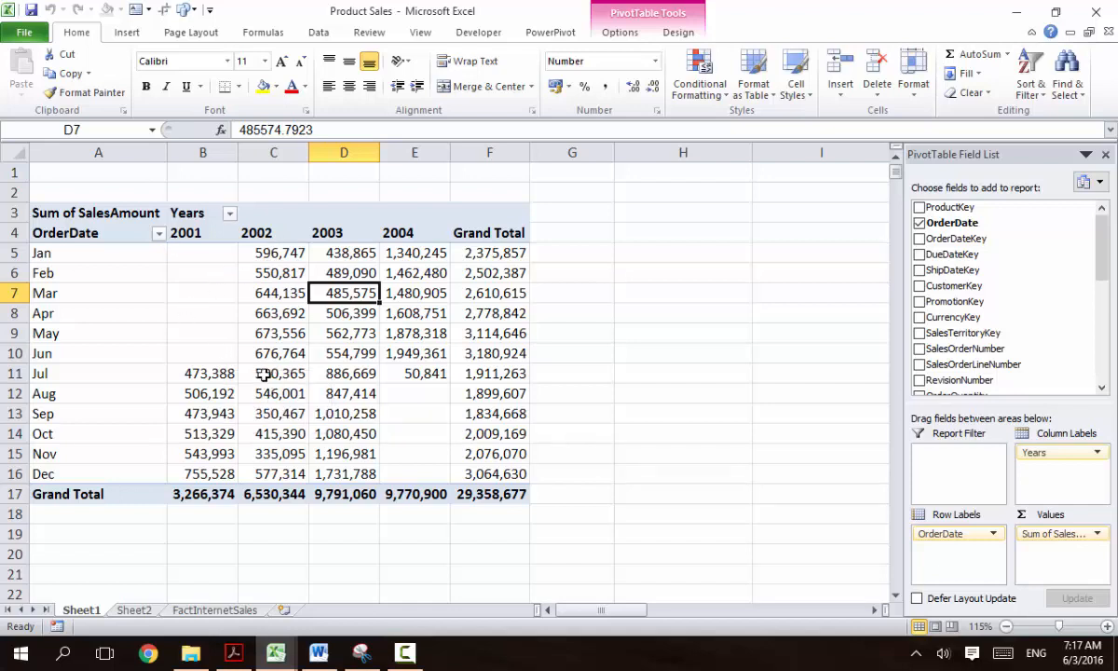
Enter a formula in H11 that subtracts the July 2001 sales from the July 2002 sales in the pivot table.
click(640, 375)
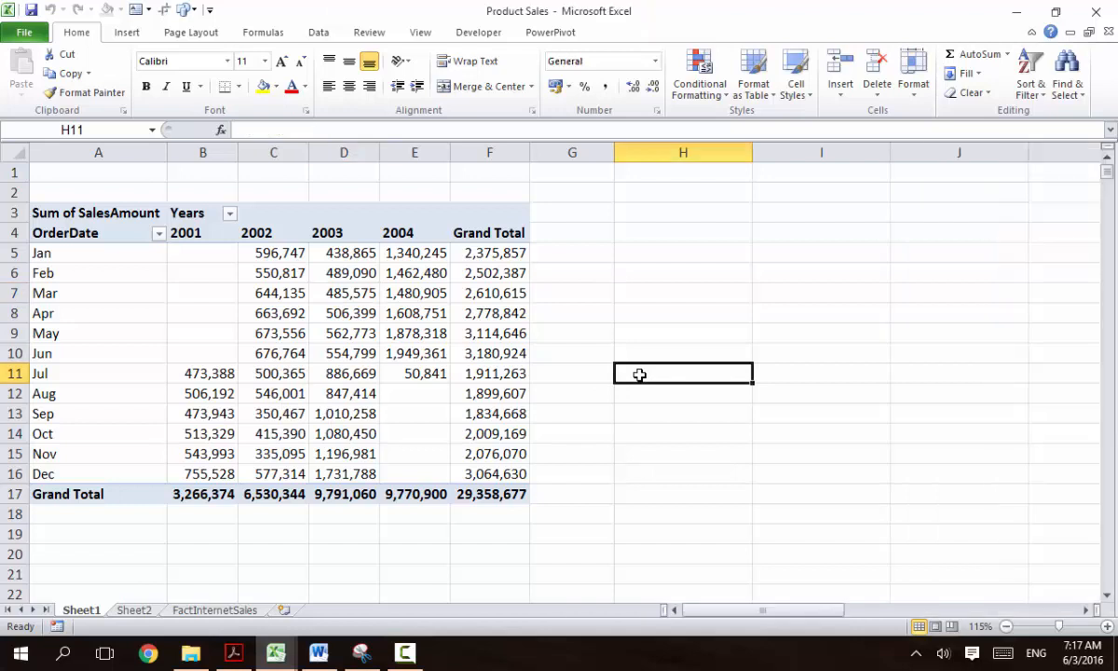
text(=)
click(256, 373)
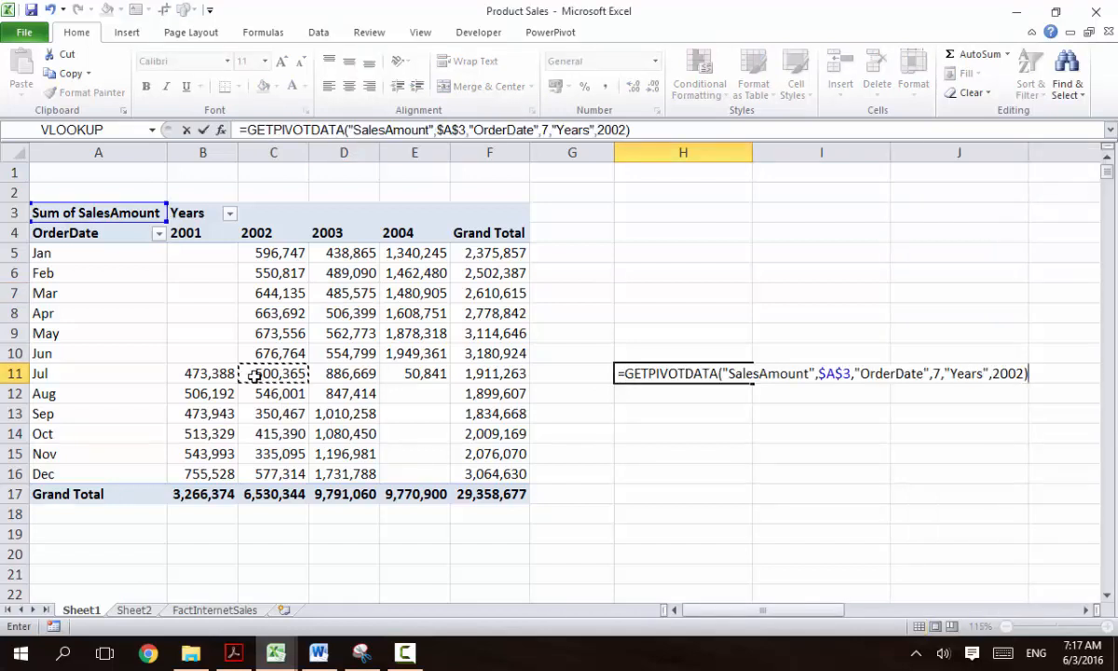
text(-)
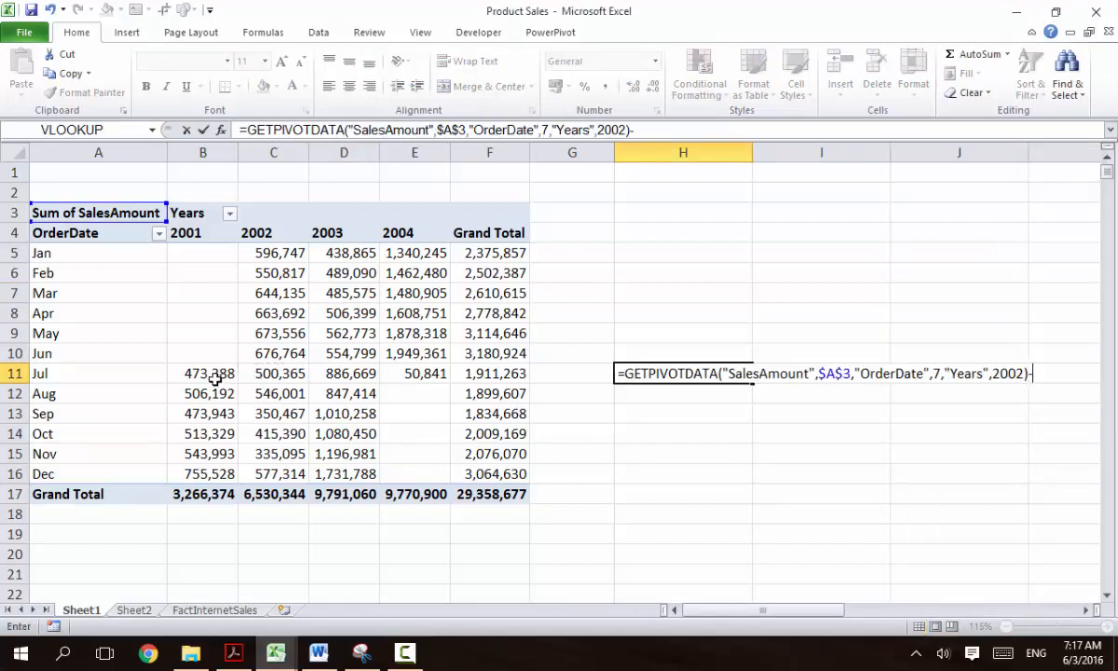
click(215, 373)
key(Return)
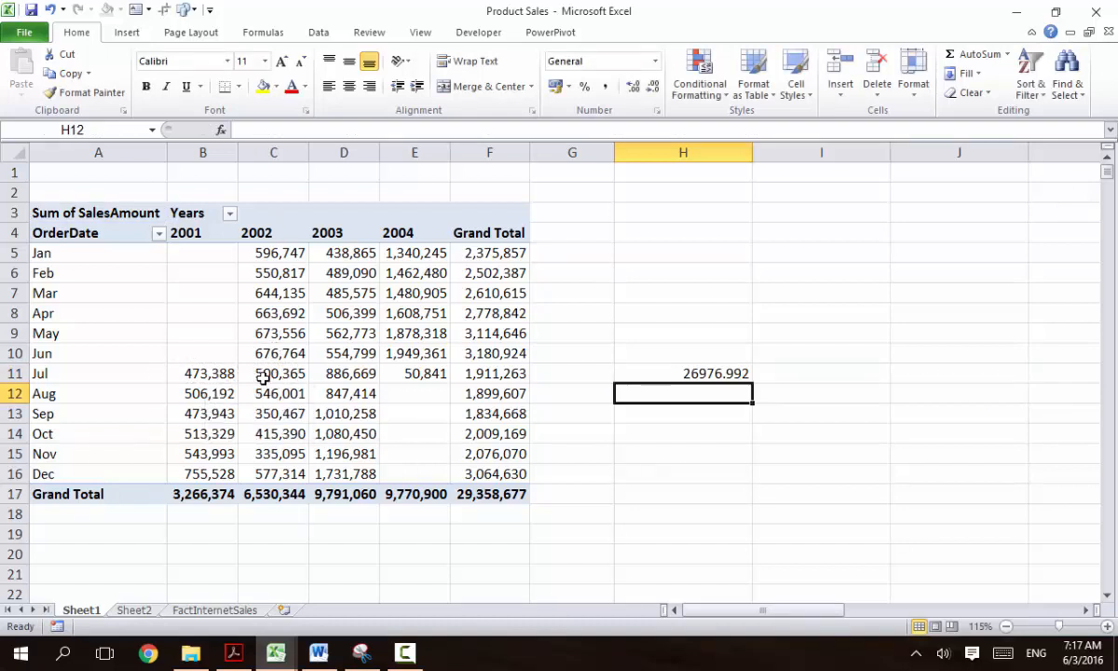
Fill the sales difference formula from H11 down to H16.
click(697, 374)
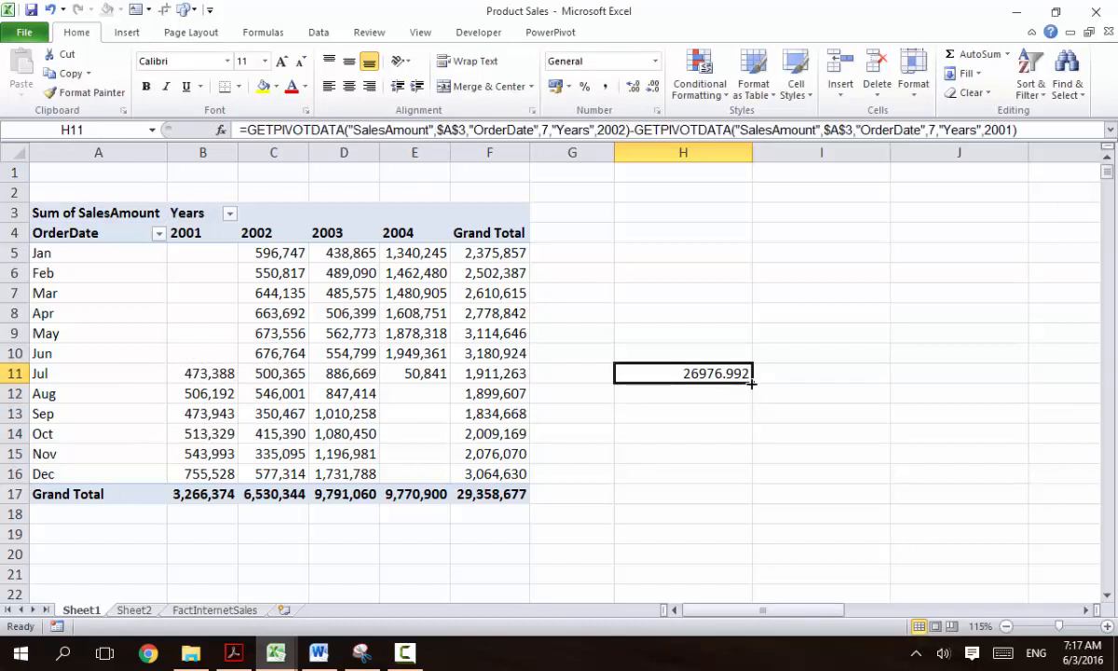
drag(752, 383, 751, 481)
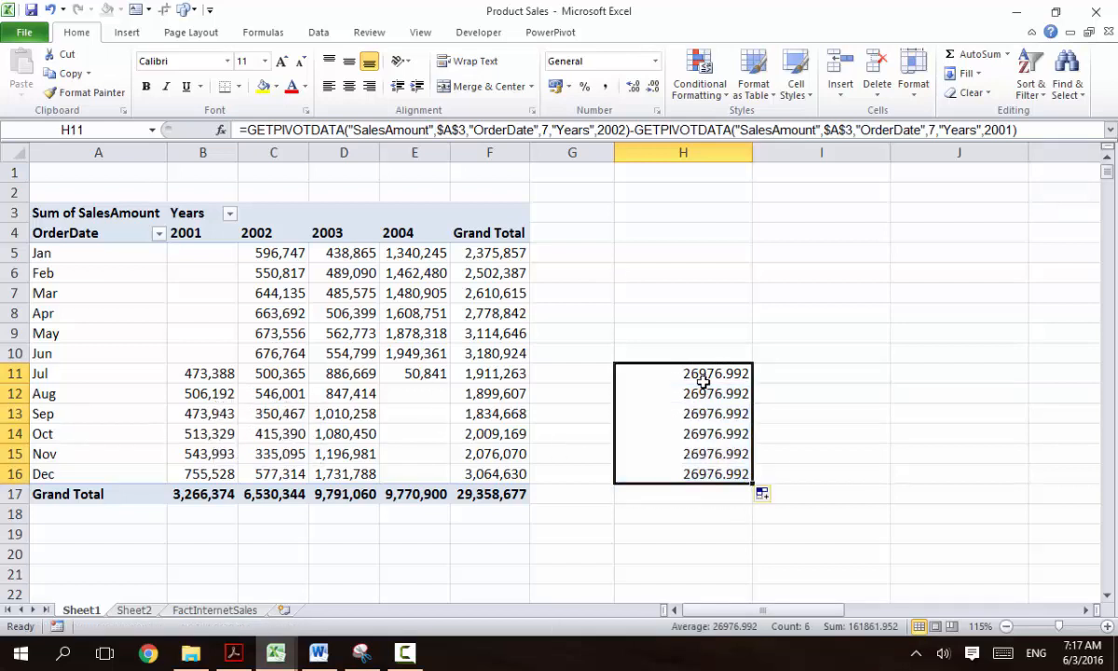
click(643, 372)
Clear the sales difference formulas from H11:H16.
click(671, 391)
text(=)
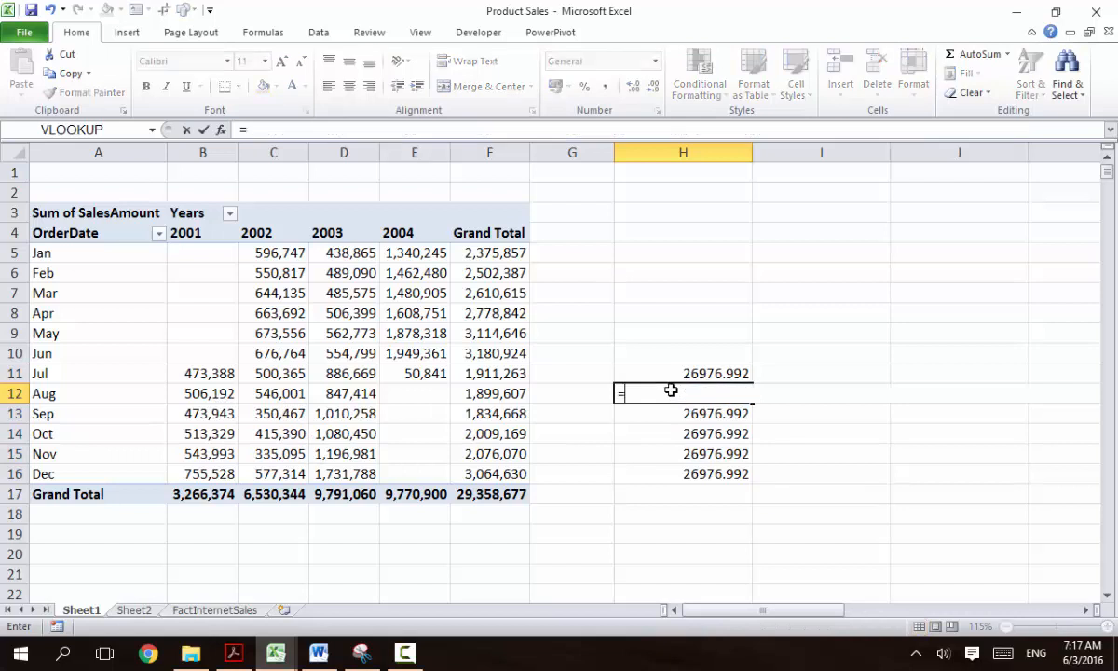
key(BackSpace)
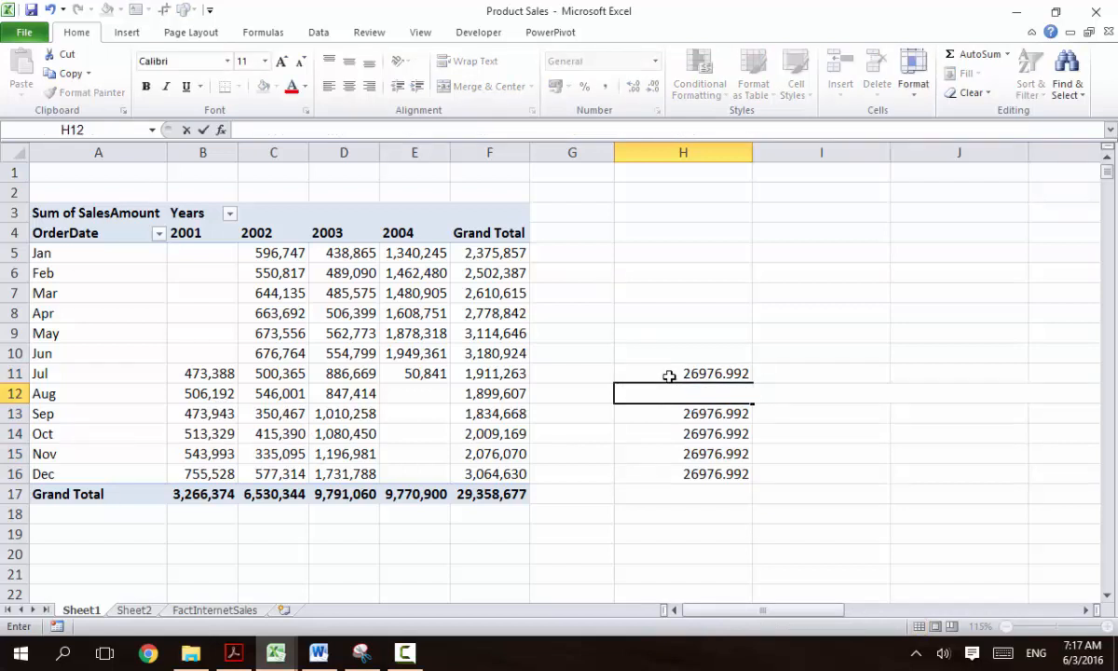
drag(669, 375, 664, 477)
key(Delete)
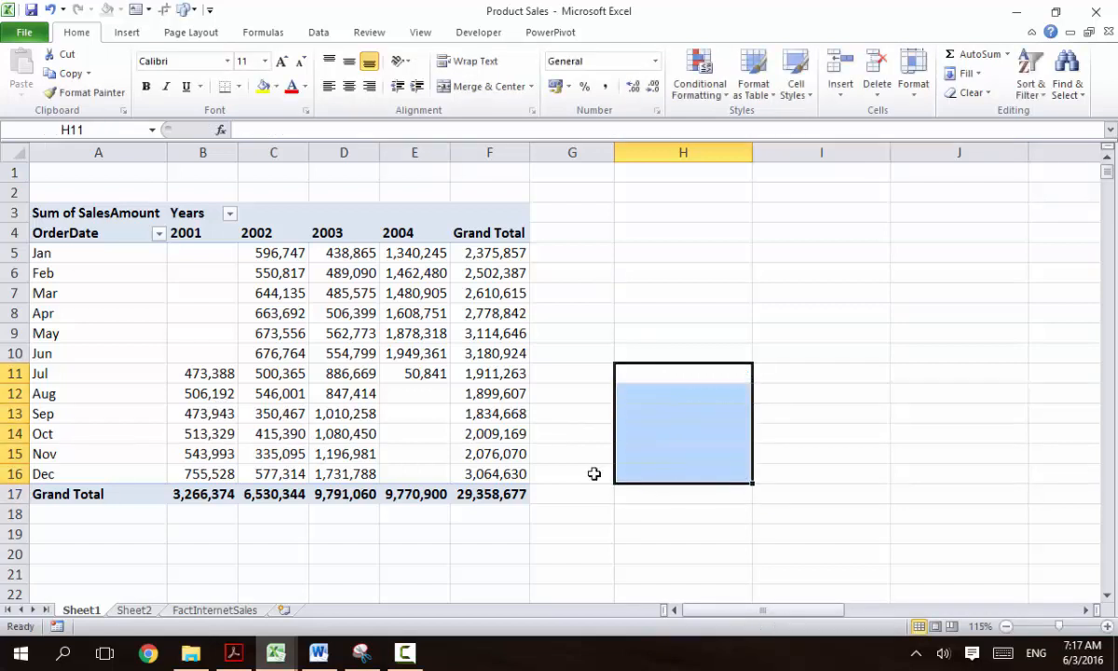
Switch to the 14_TimeIntelligence-k Level 2 workbook.
click(256, 410)
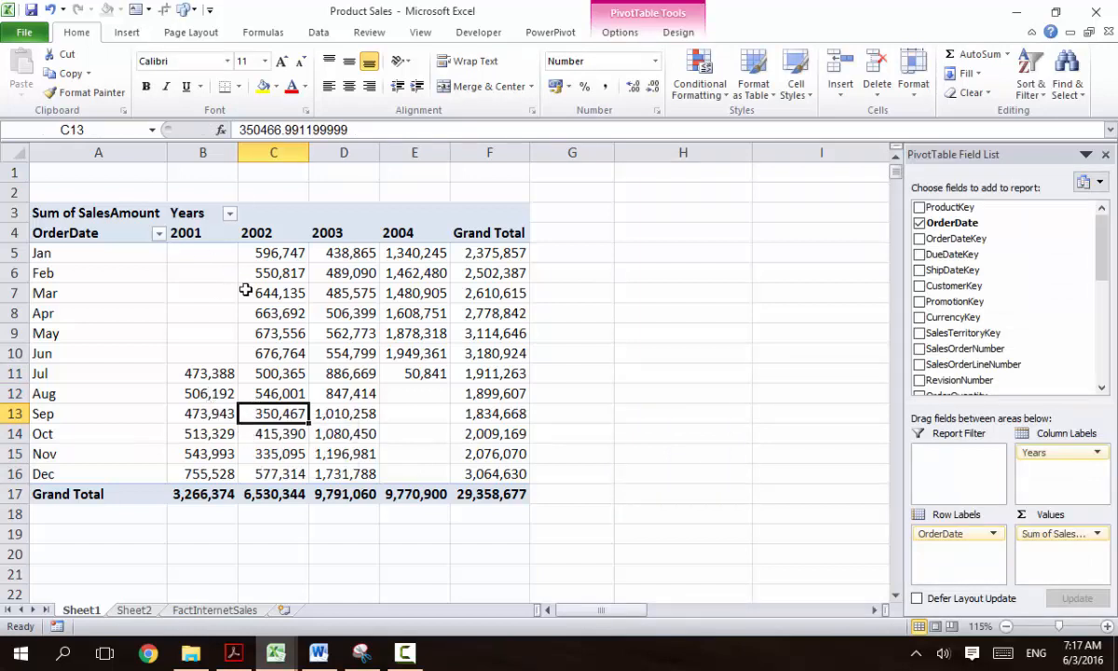
mouse_move(262, 368)
click(292, 656)
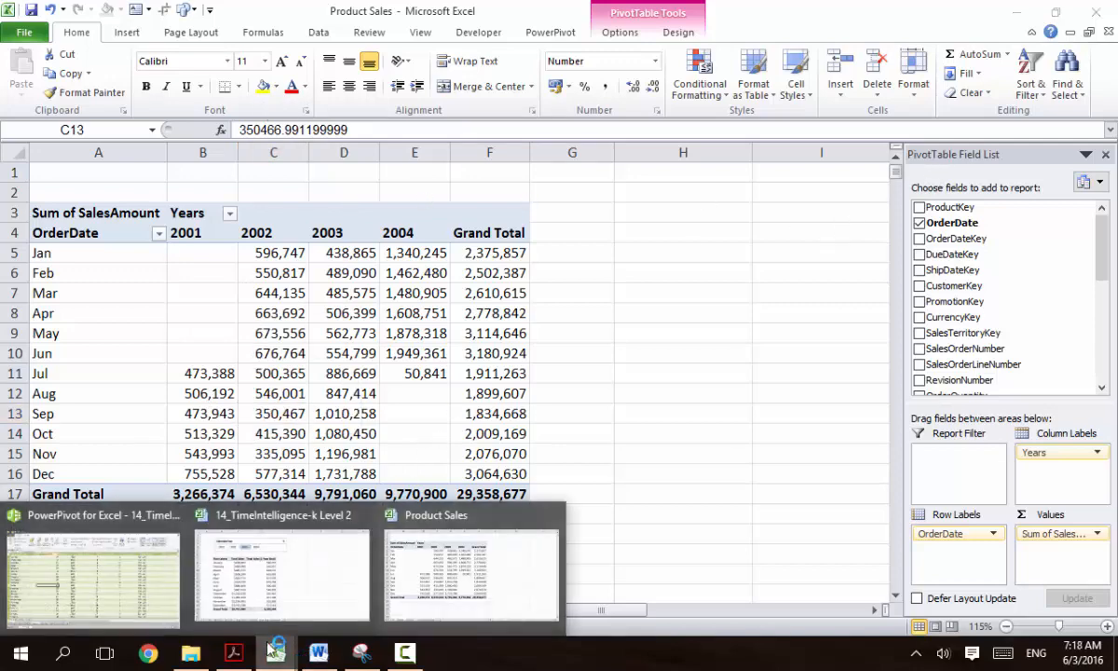
click(242, 570)
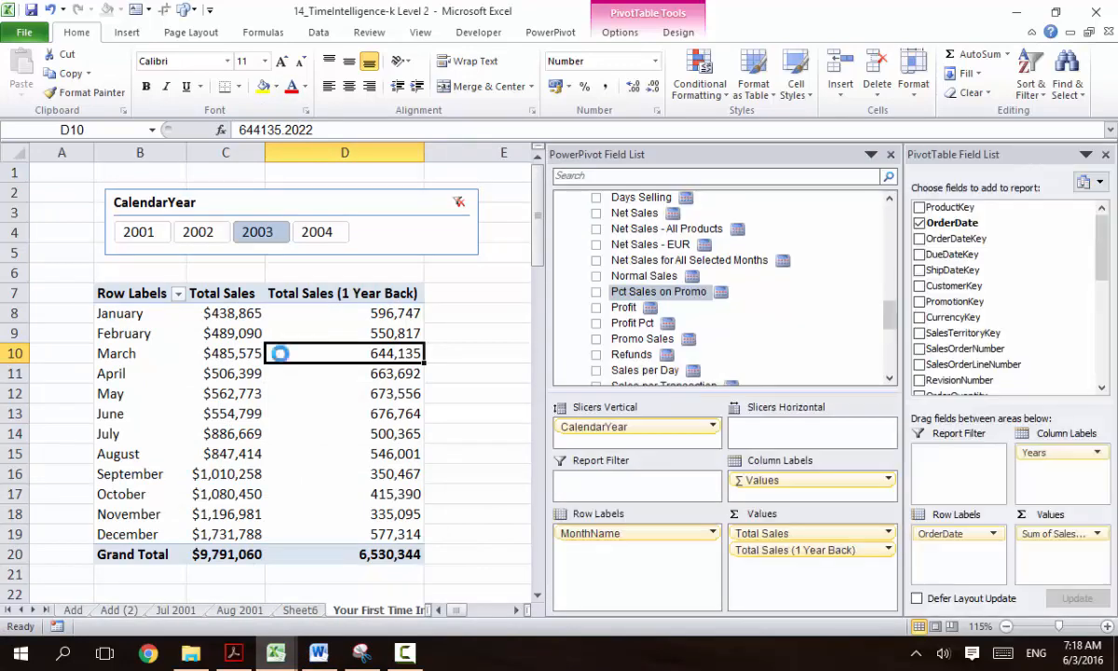
Remove the Total Sales (1 Year Back) measure from the pivot table's values.
click(228, 372)
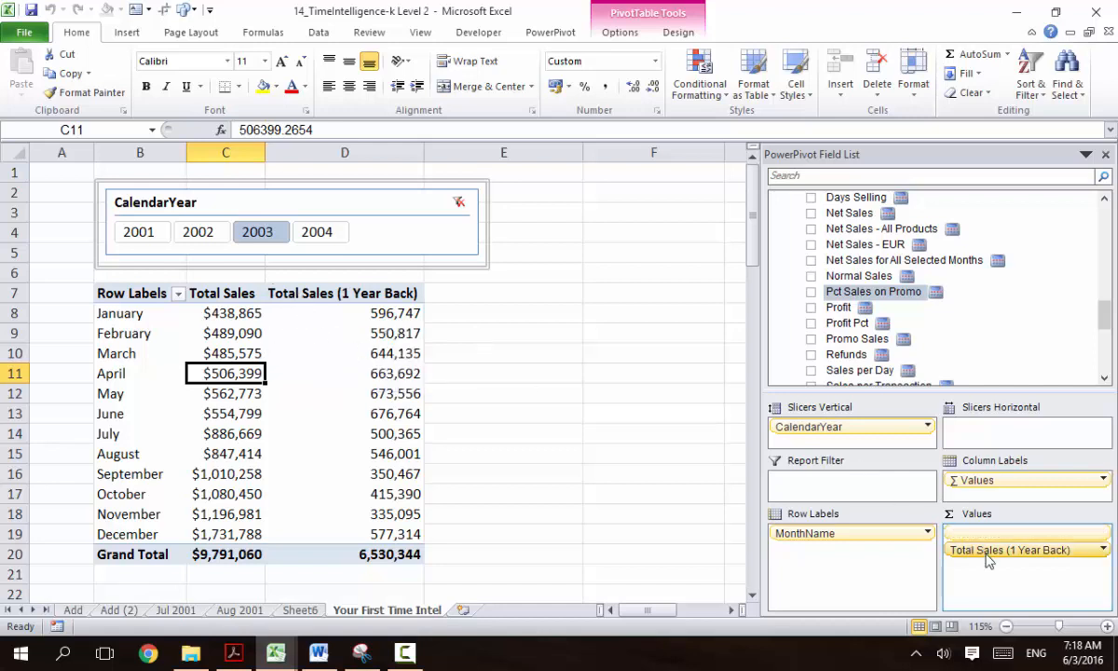
drag(899, 549, 716, 567)
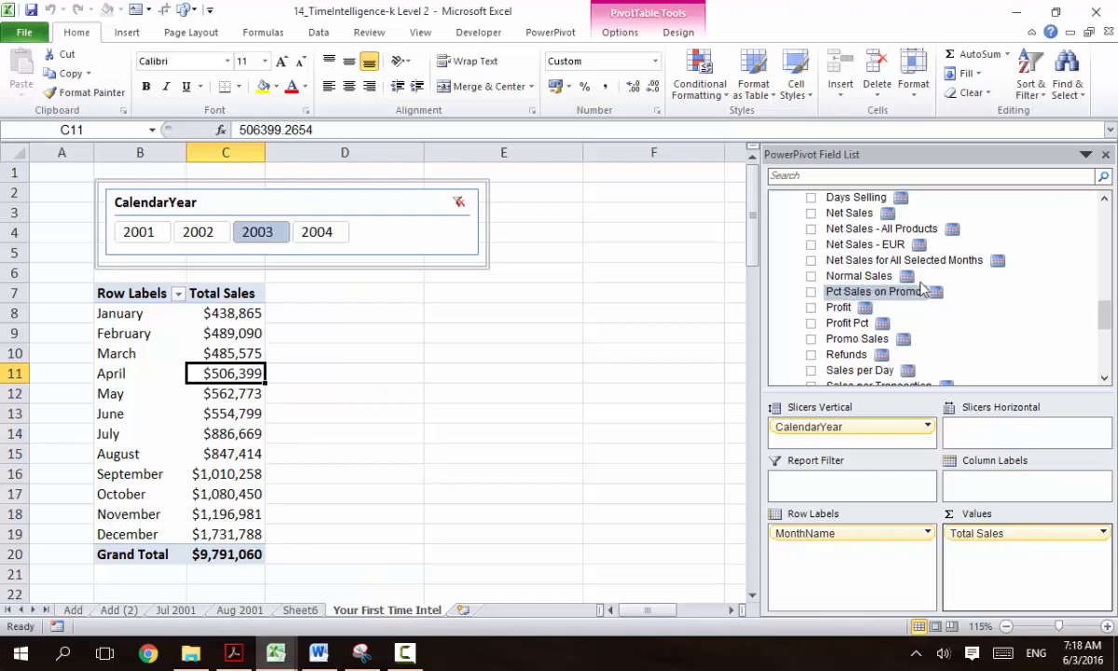
scroll(1106, 298, down, 4)
click(890, 262)
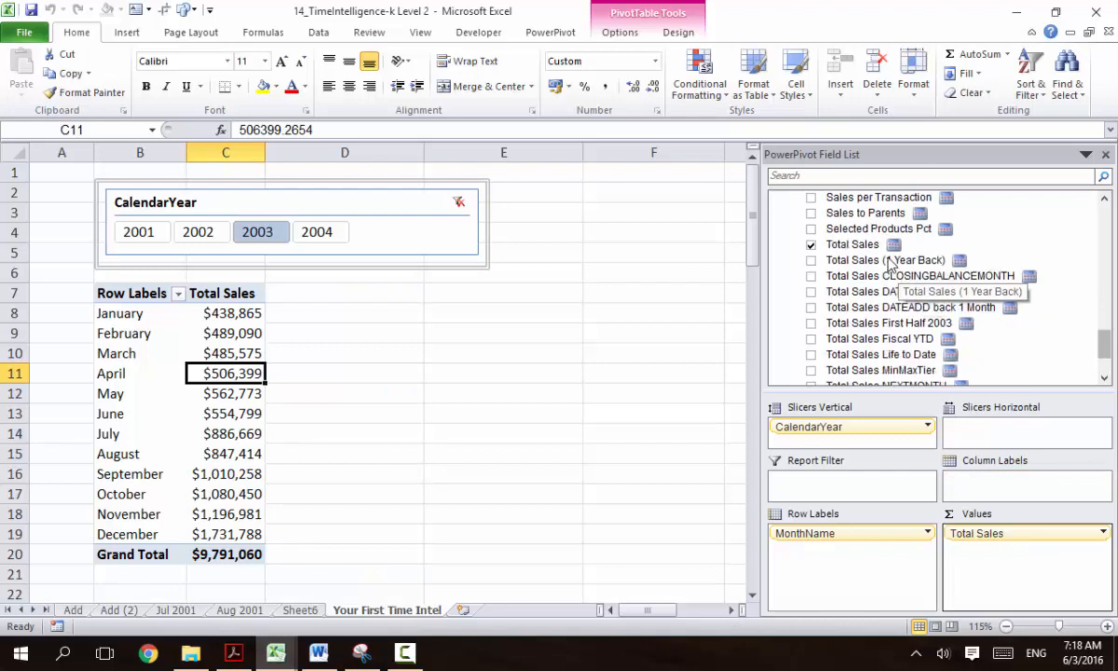
right_click(890, 262)
click(861, 343)
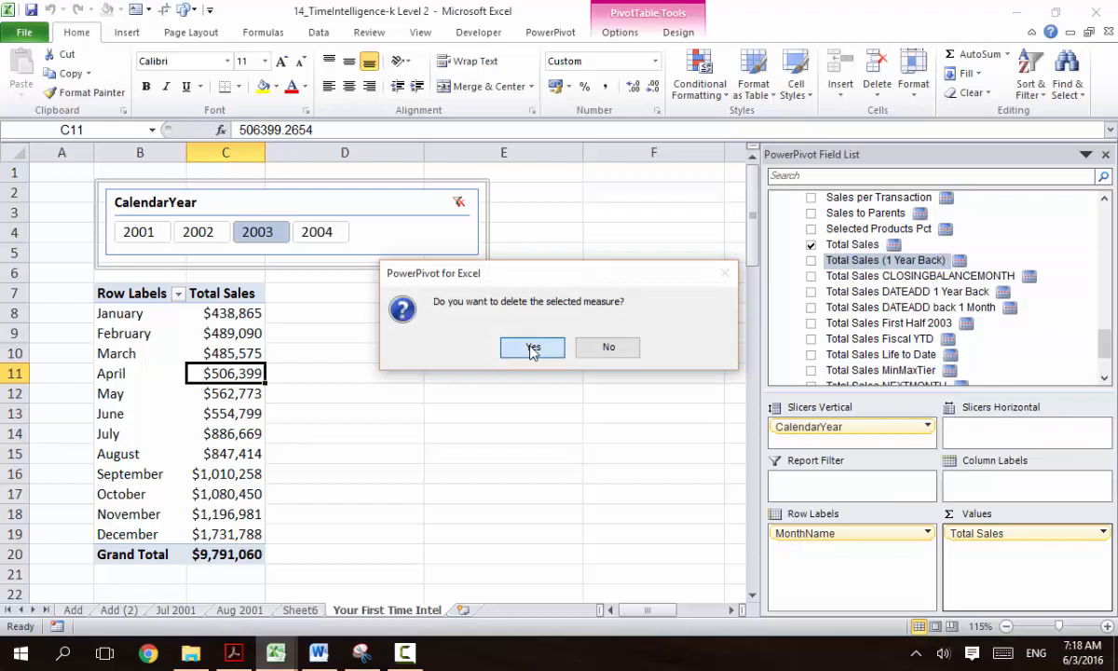
click(604, 346)
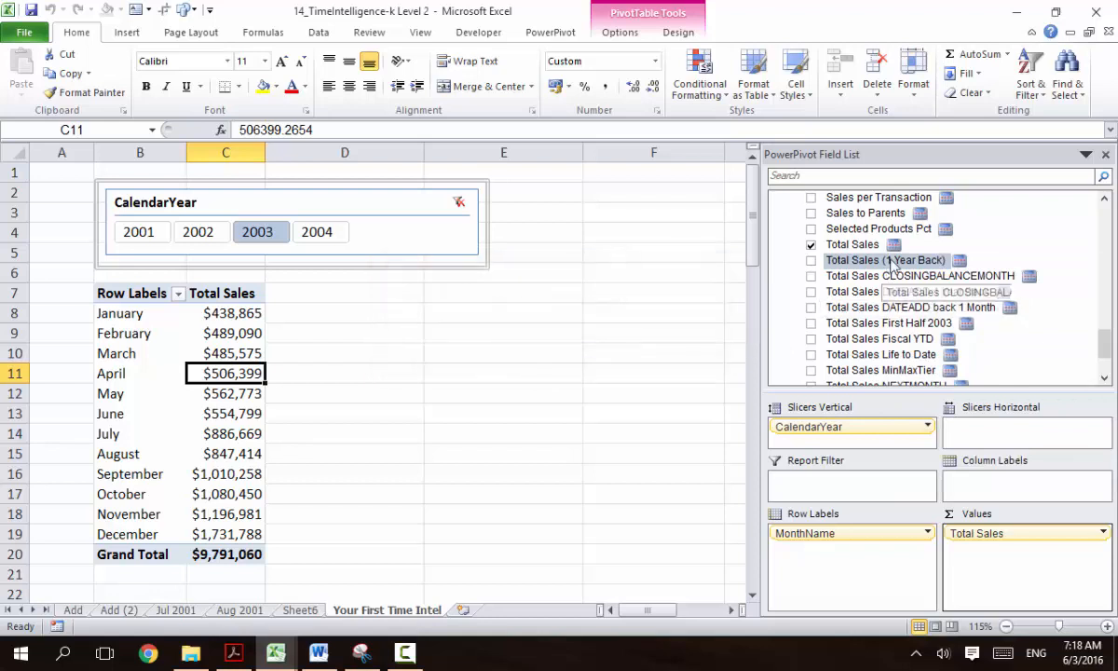
Review the formula of the Total Sales (1 Year Back) measure and close its settings without changes.
right_click(889, 262)
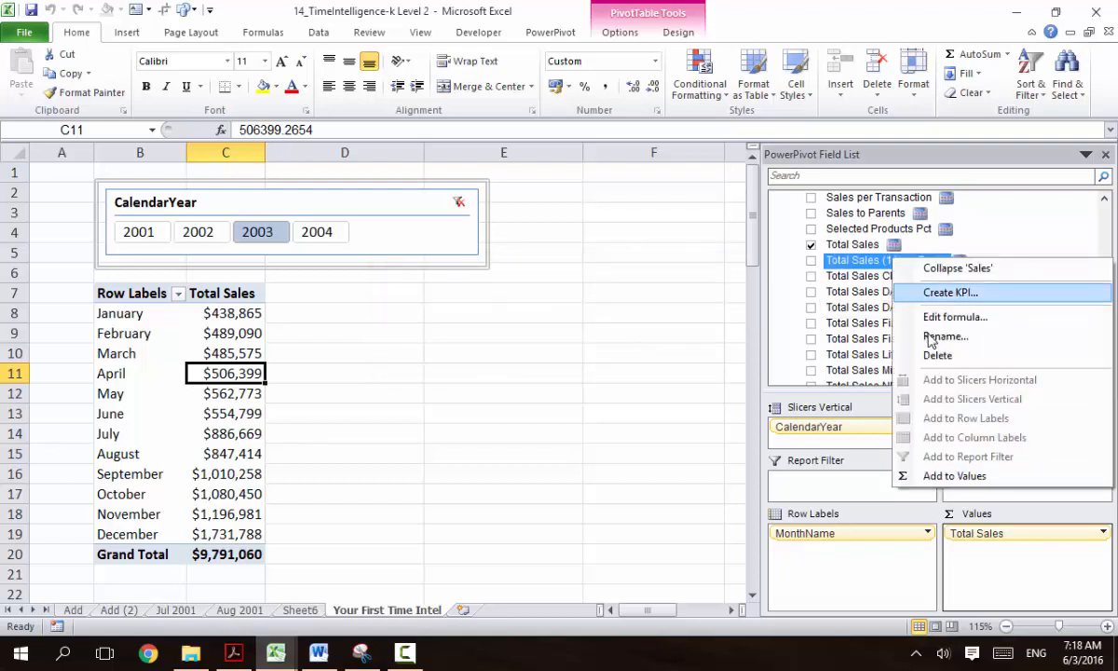
click(911, 319)
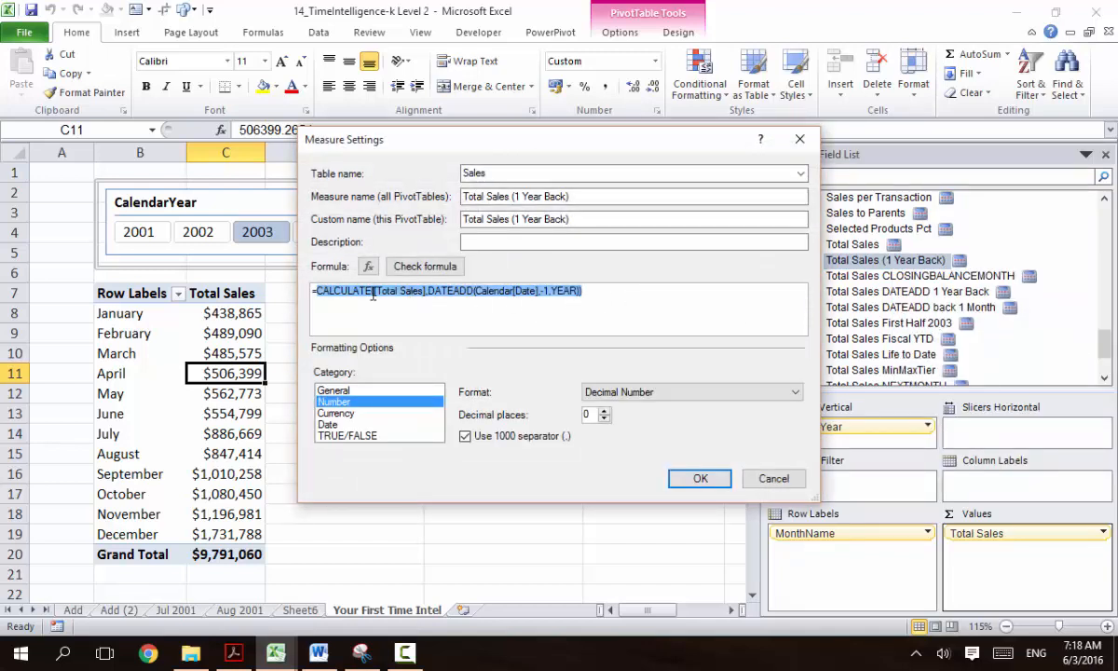
click(354, 292)
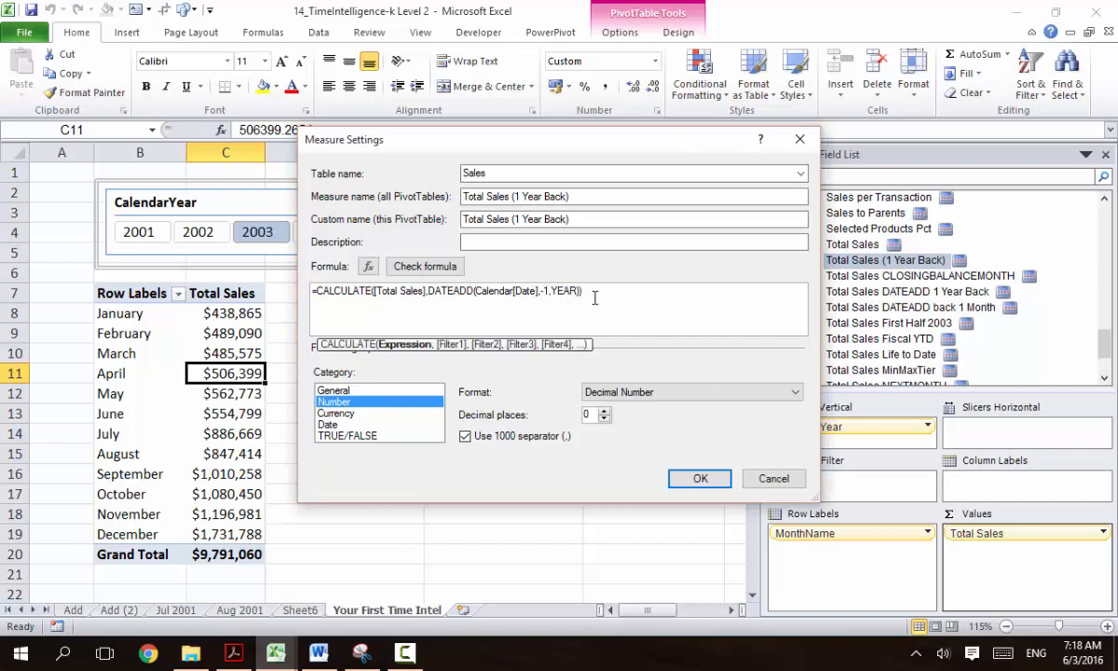
click(773, 478)
Delete the Total Sales (1 Year Back) measure from the Sales table.
right_click(929, 270)
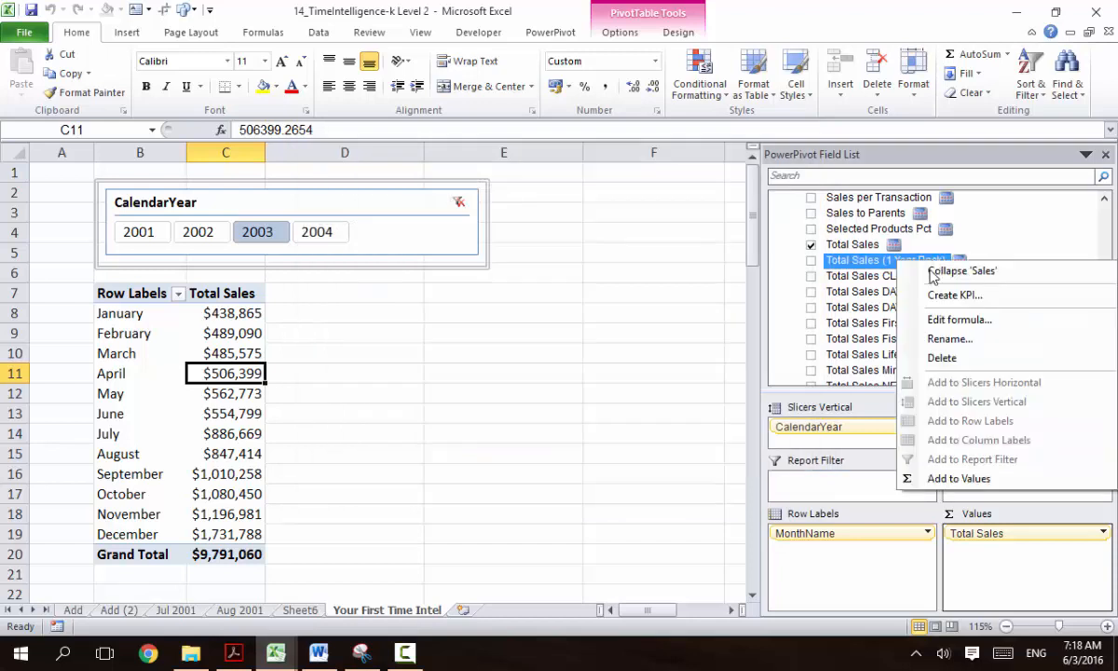
click(941, 358)
click(539, 347)
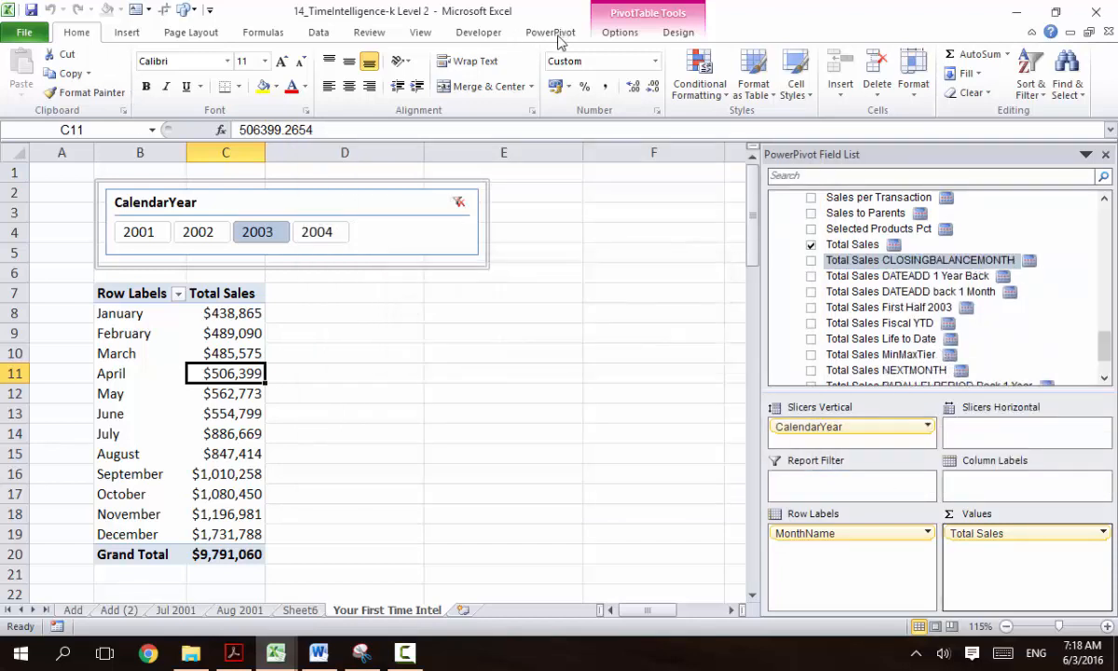
Start a new PowerPivot measure in the Sales table and name it Total Sales (1 Year Back).
click(223, 413)
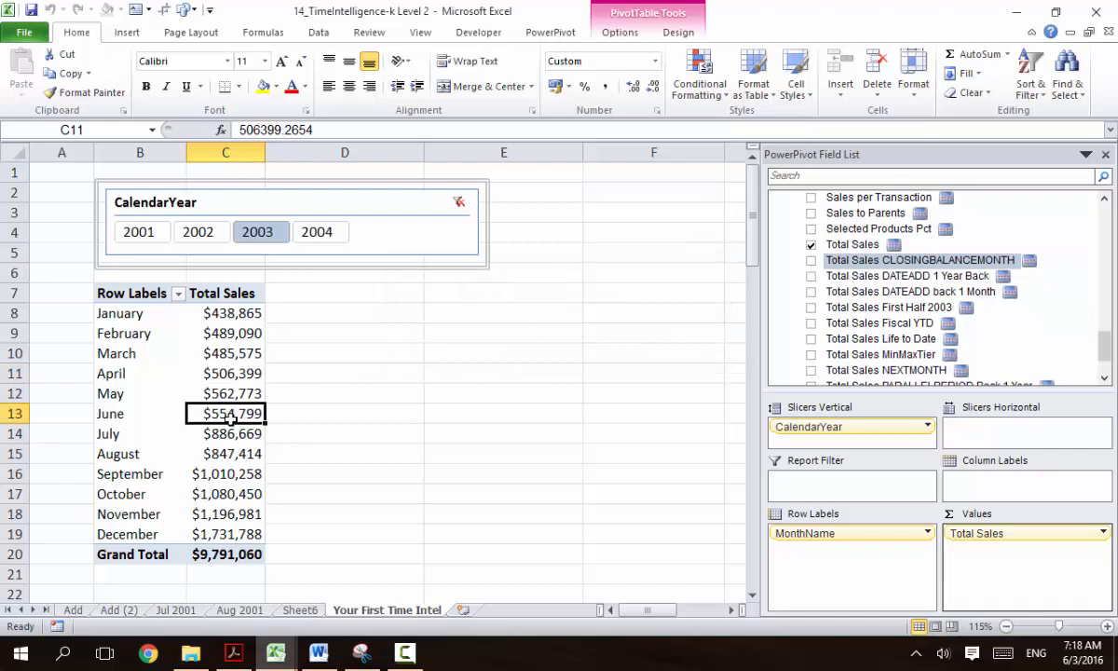
click(549, 33)
click(98, 88)
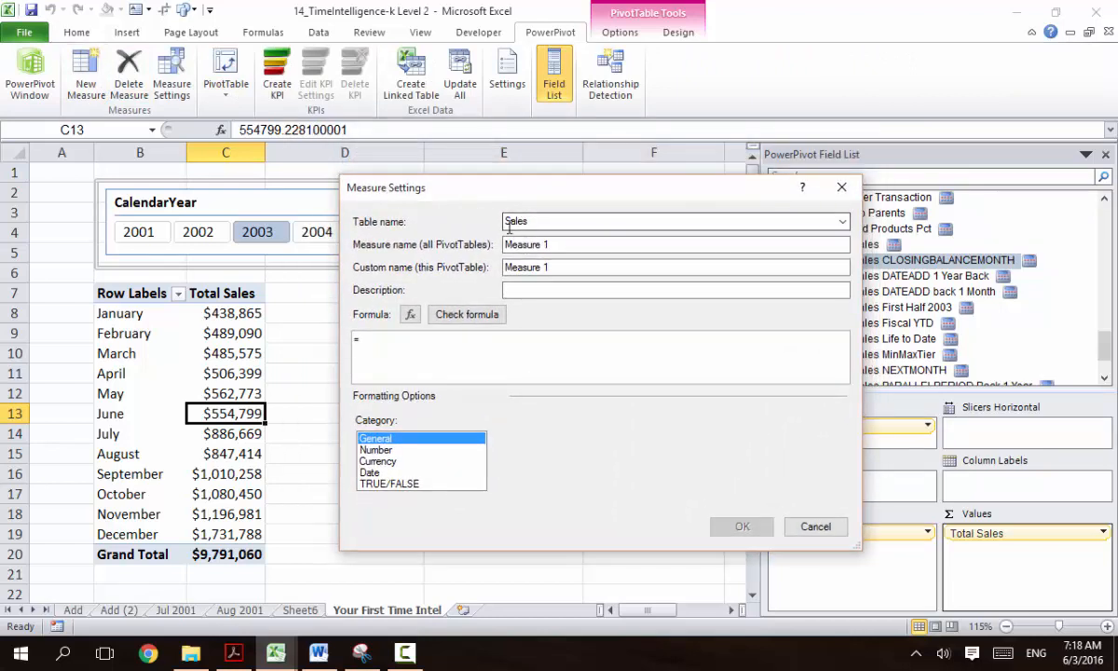
key(Tab)
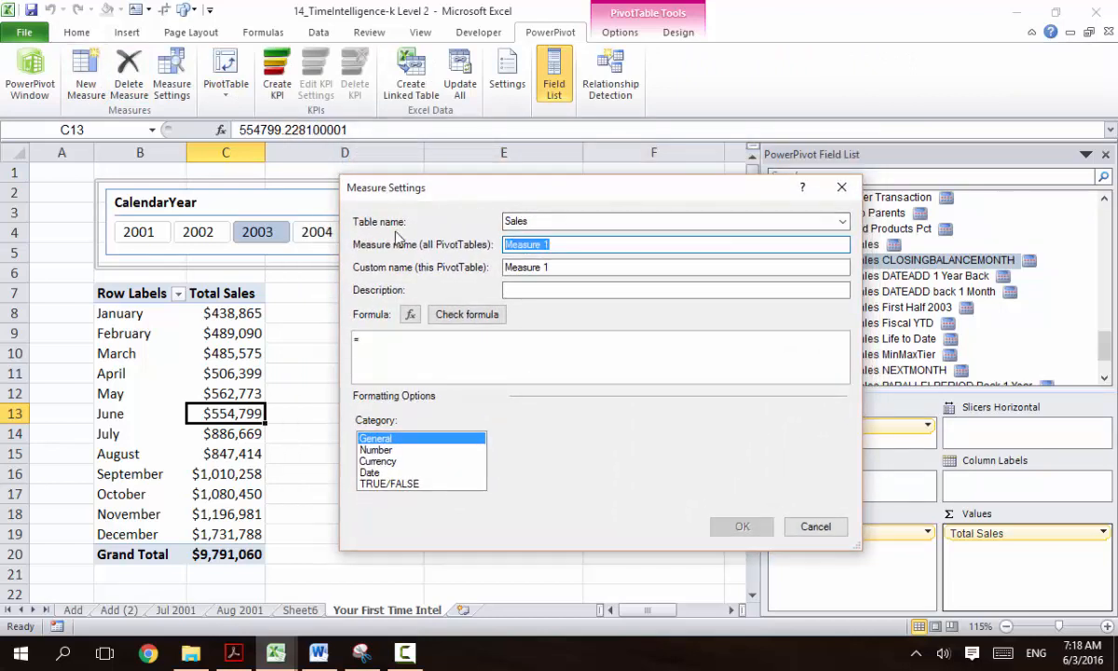
text(Total Sales (1 Year Back)
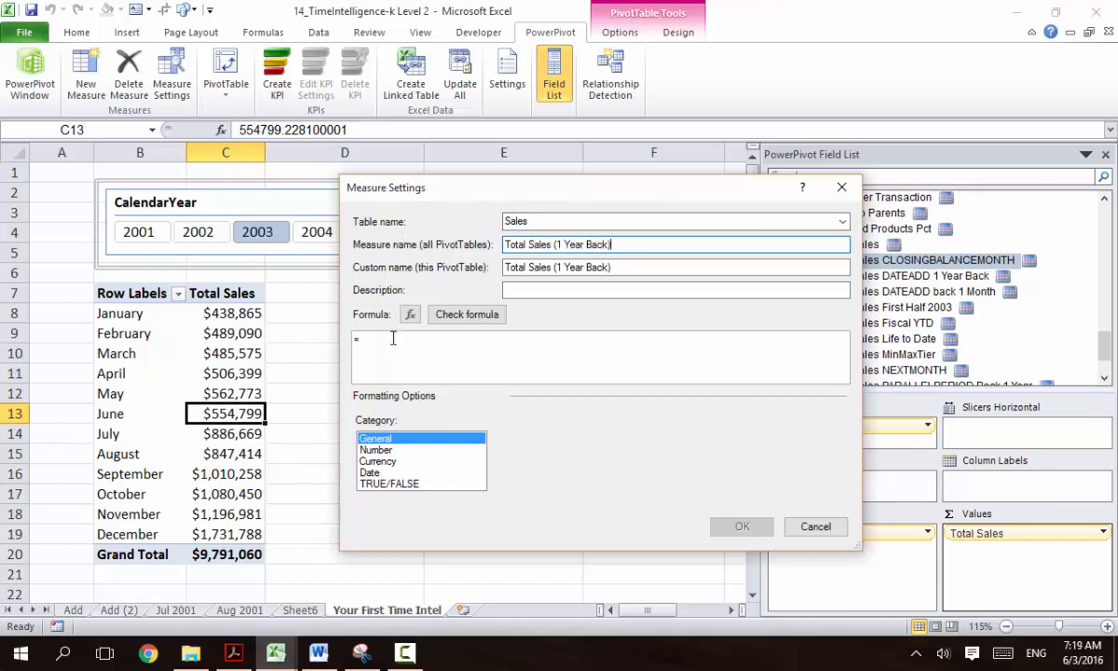
Begin the measure's formula with CALCULATE of [Total Sales], using a DATEADD function as its filter.
text(Cal)
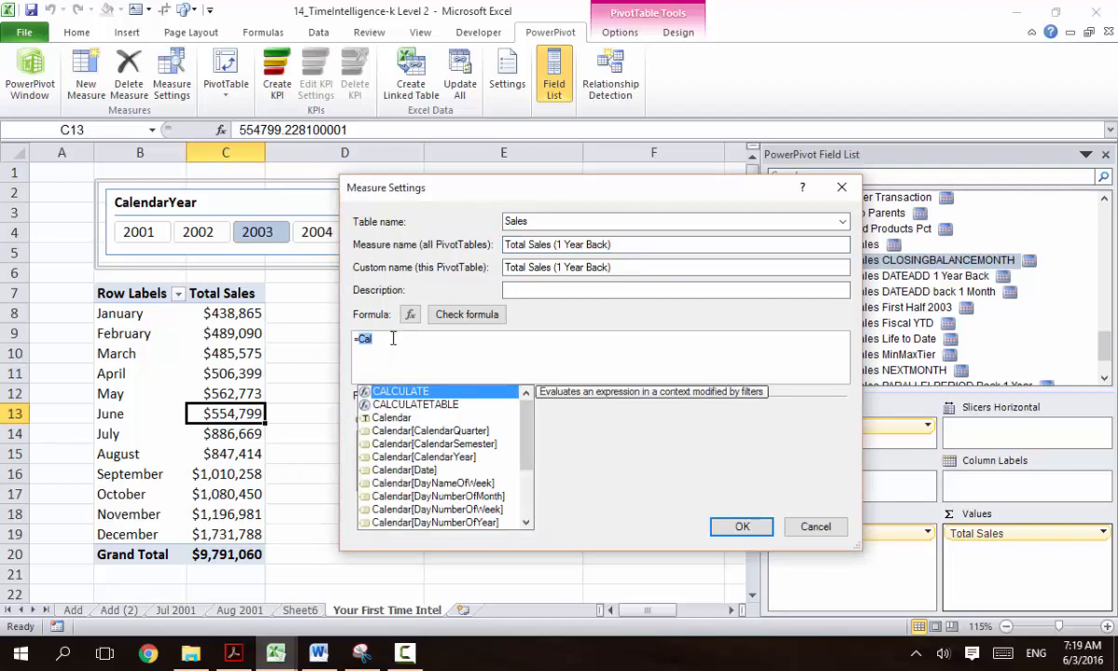
key(Tab)
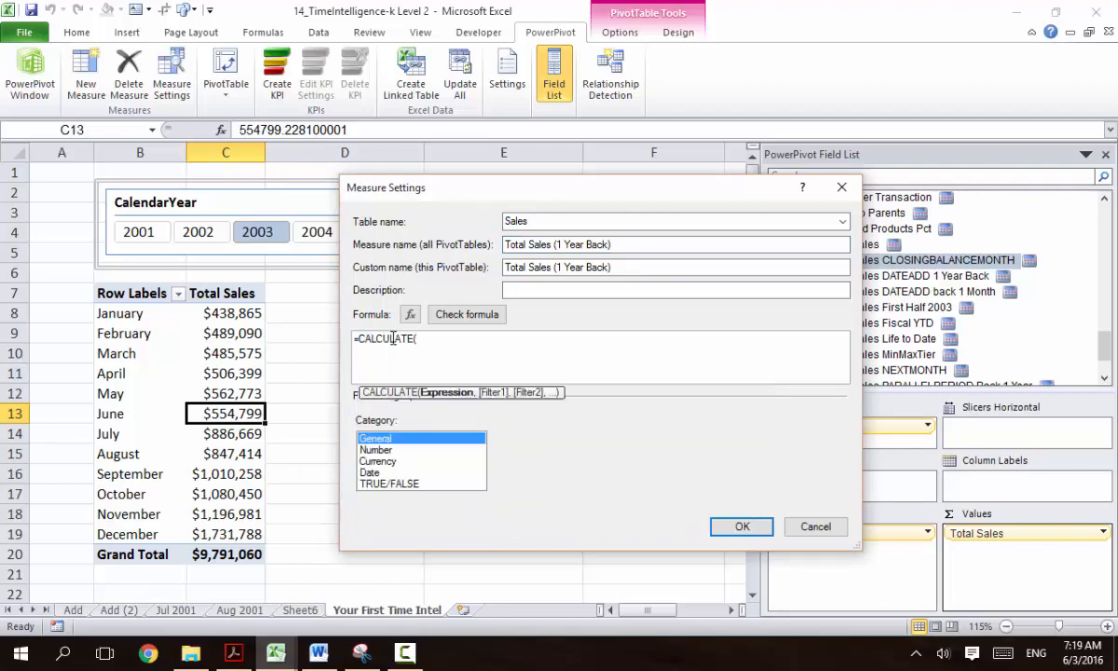
text([Total Sales], dt)
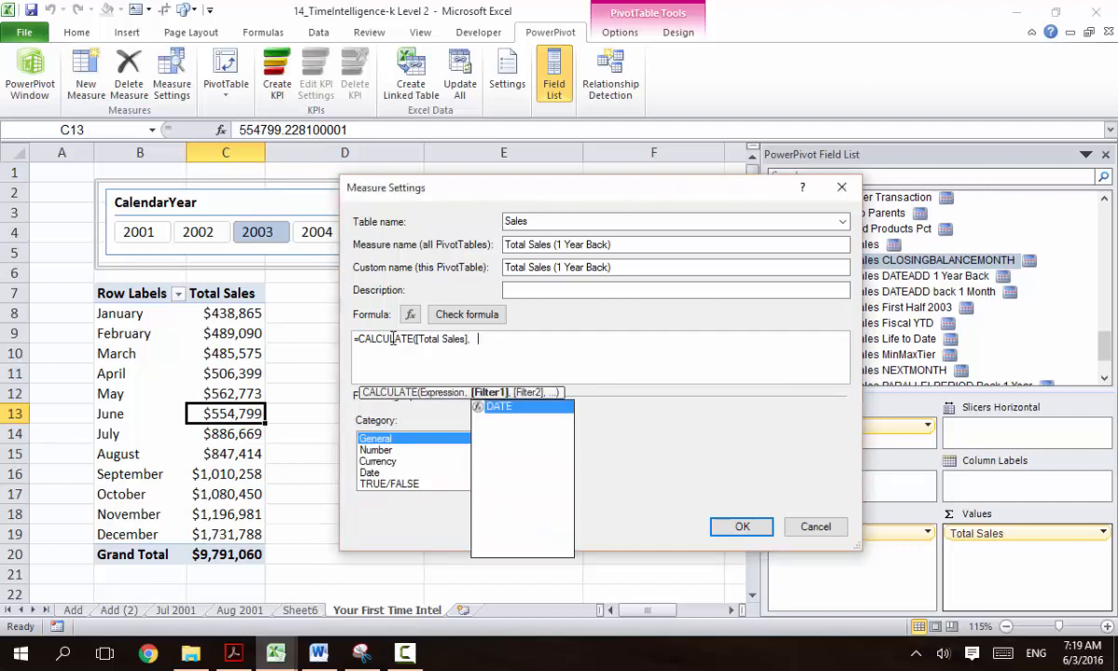
key(BackSpace)
text(ateadd)
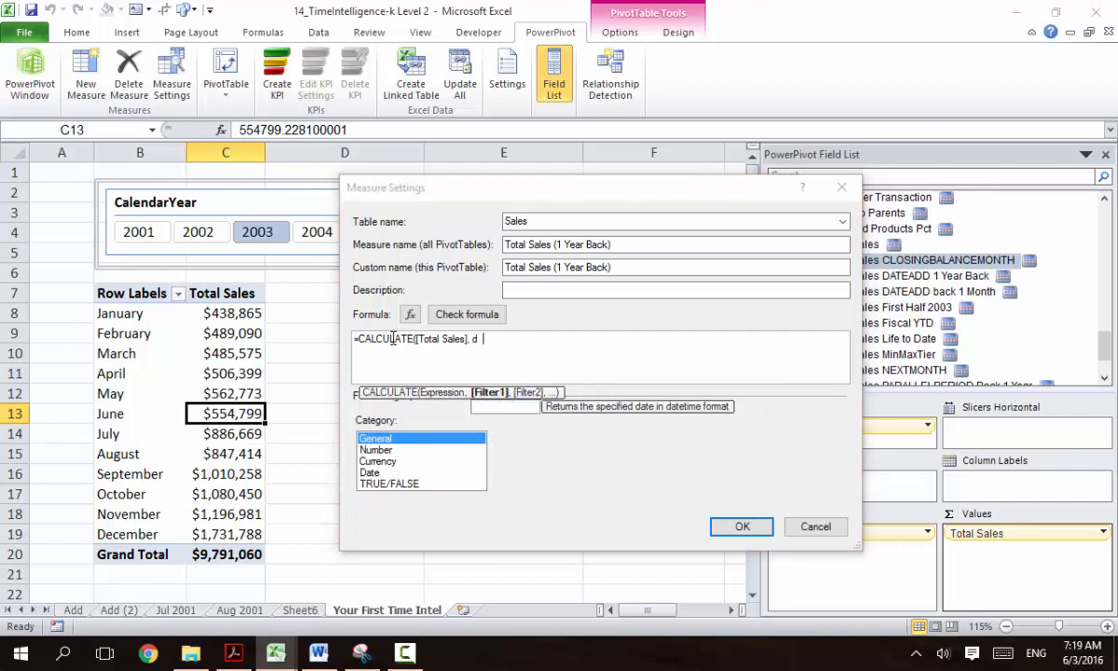
text(()
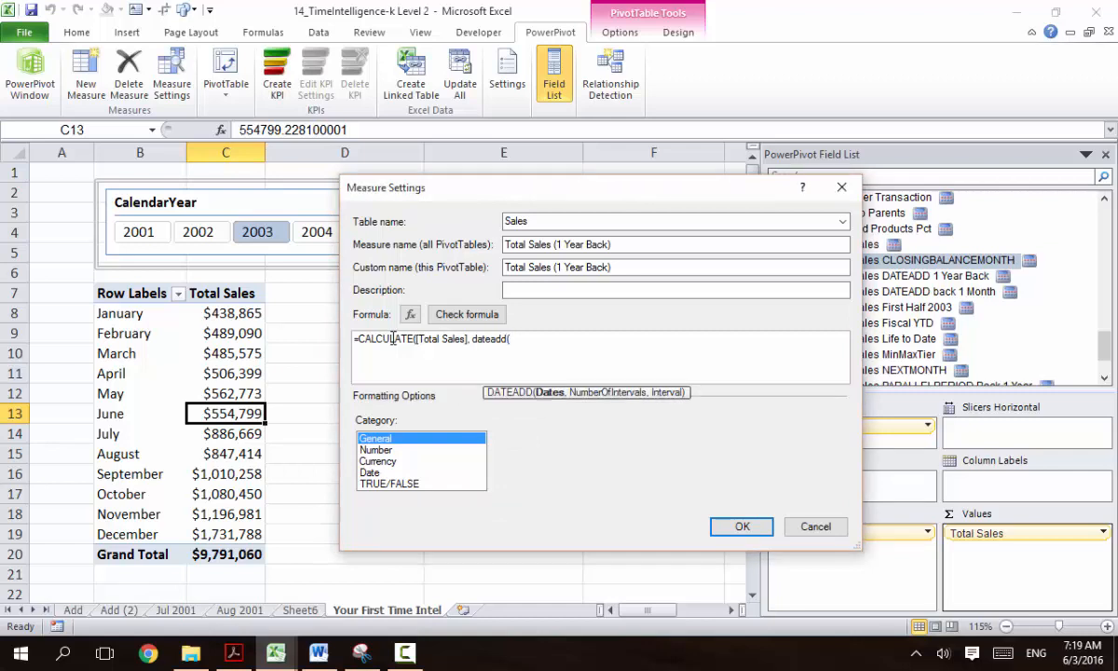
Complete the DATEADD filter with Calendar[Date], -1 and YEAR as arguments, and close the CALCULATE formula.
text(calen)
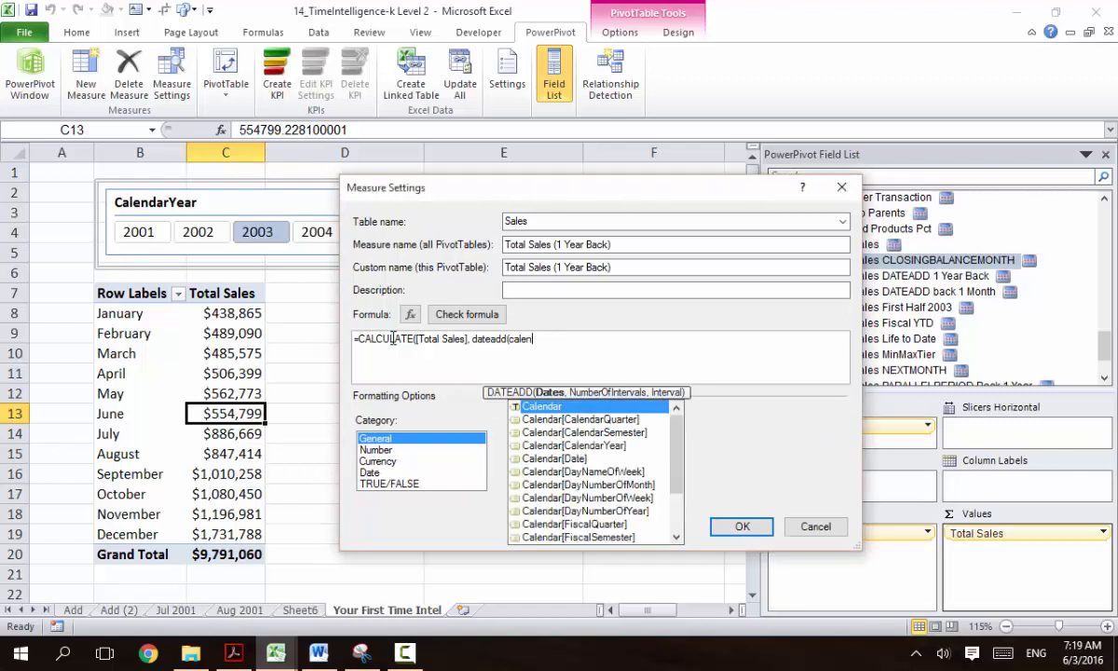
key(Down)
key(Down)
key(Down)
key(Down)
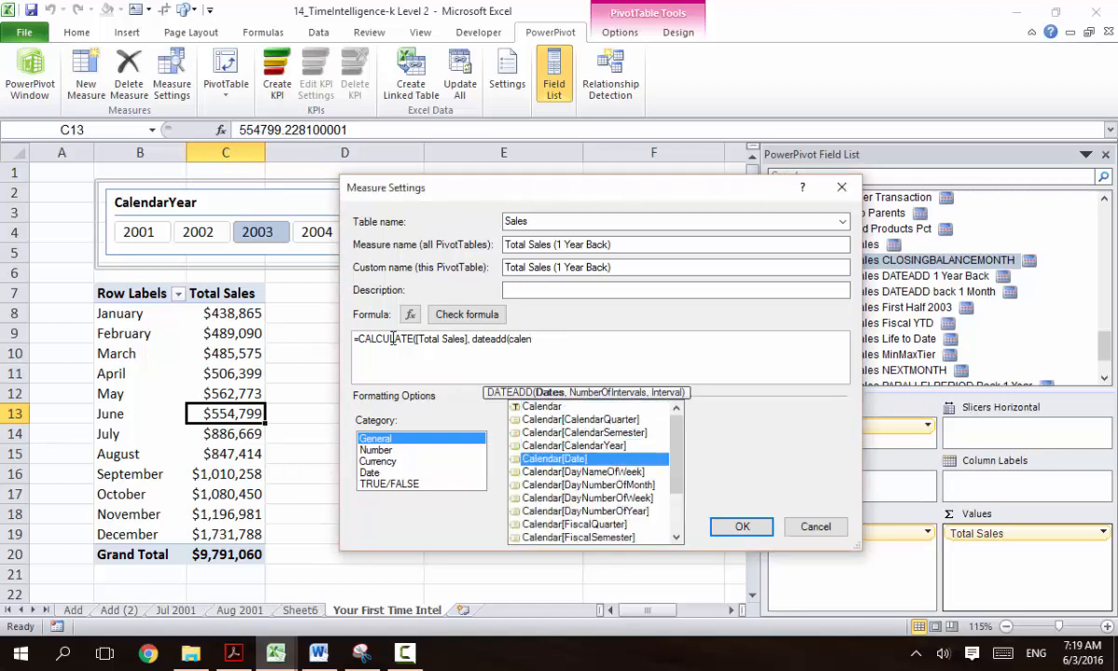
key(Tab)
text(,)
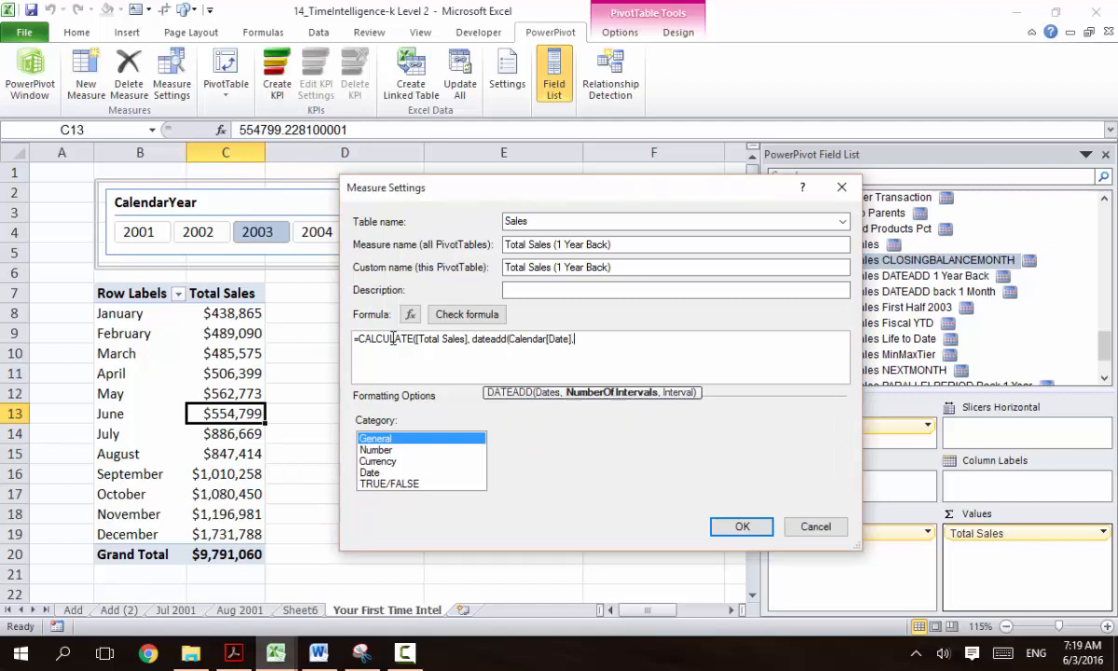
text(-1,)
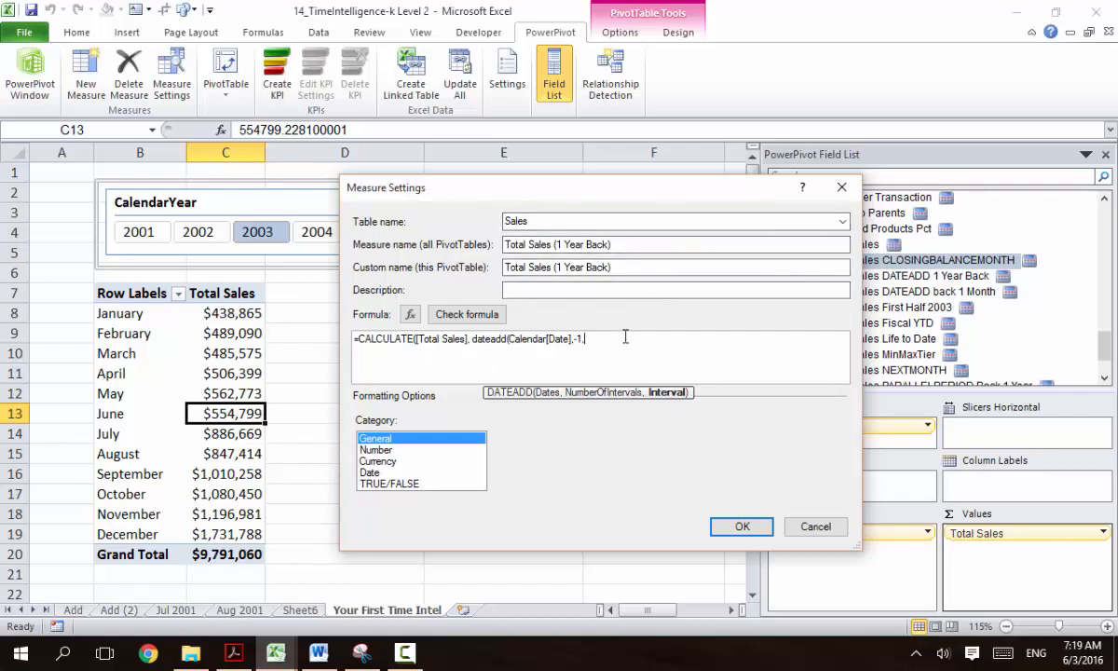
text(YEAR))
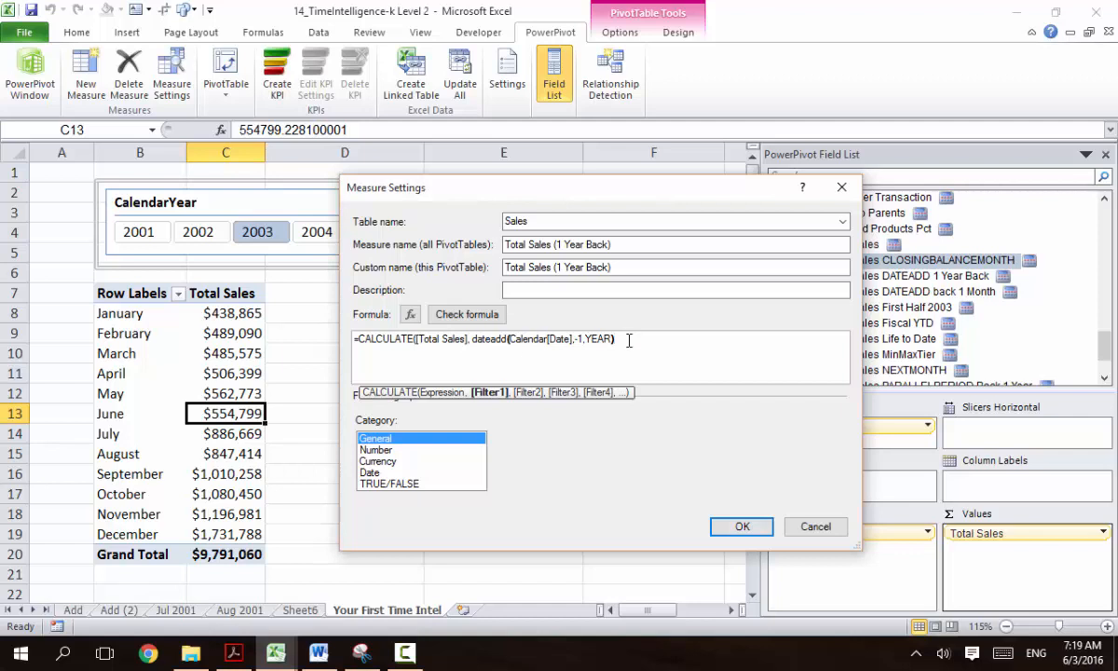
text())
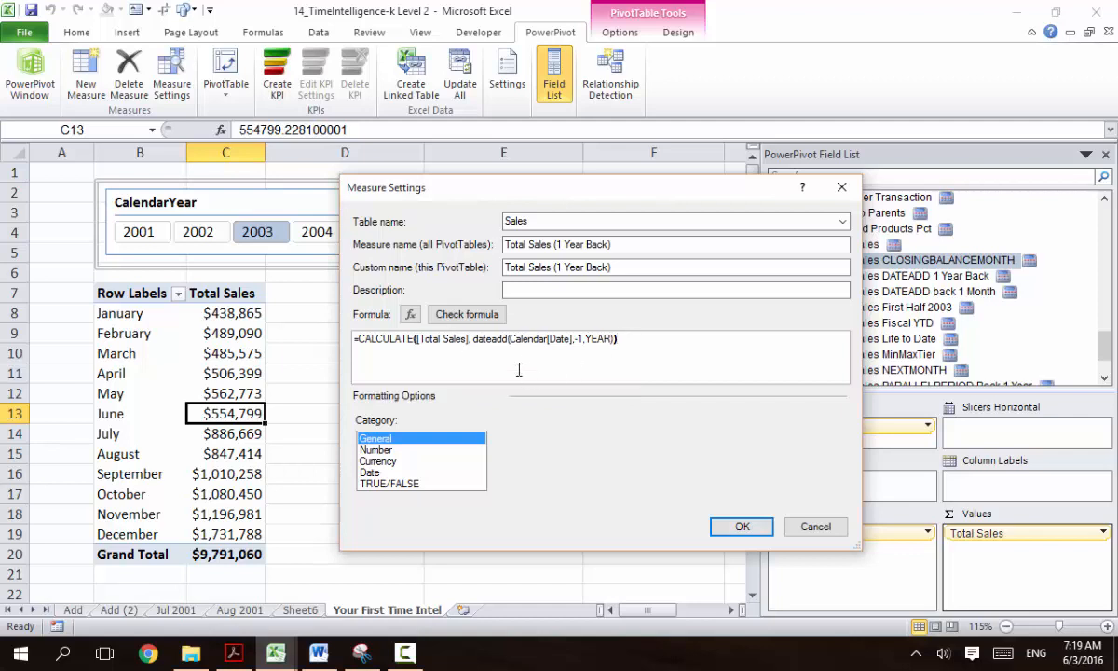
Format the measure as a number with 0 decimal places and a 1000 separator, and create it.
click(378, 449)
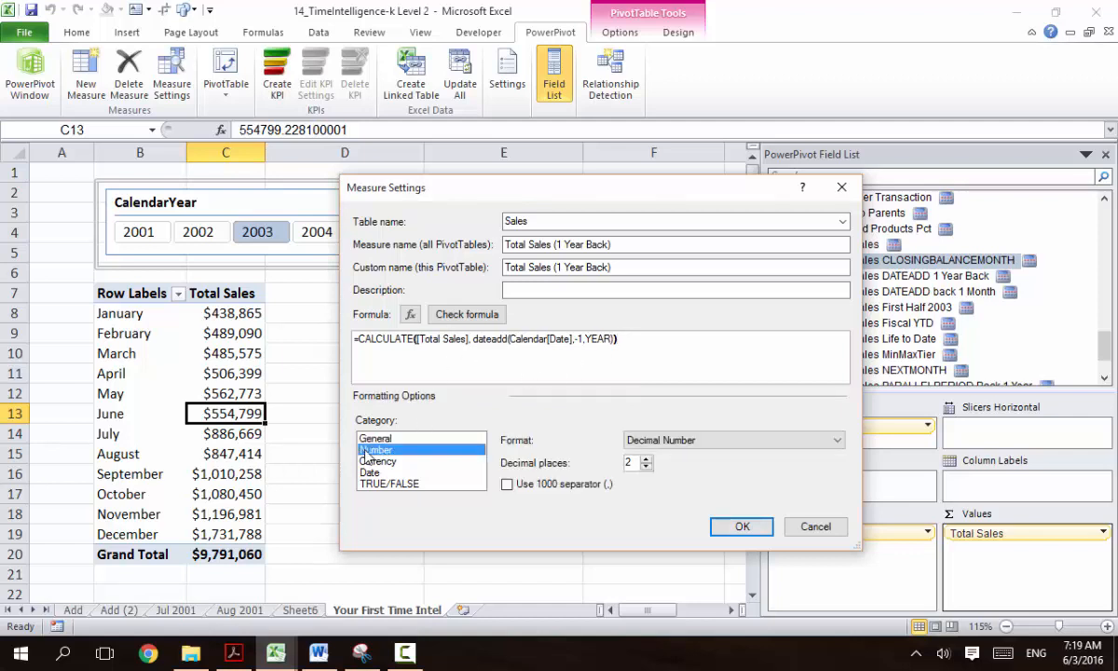
click(638, 463)
text(0)
click(508, 484)
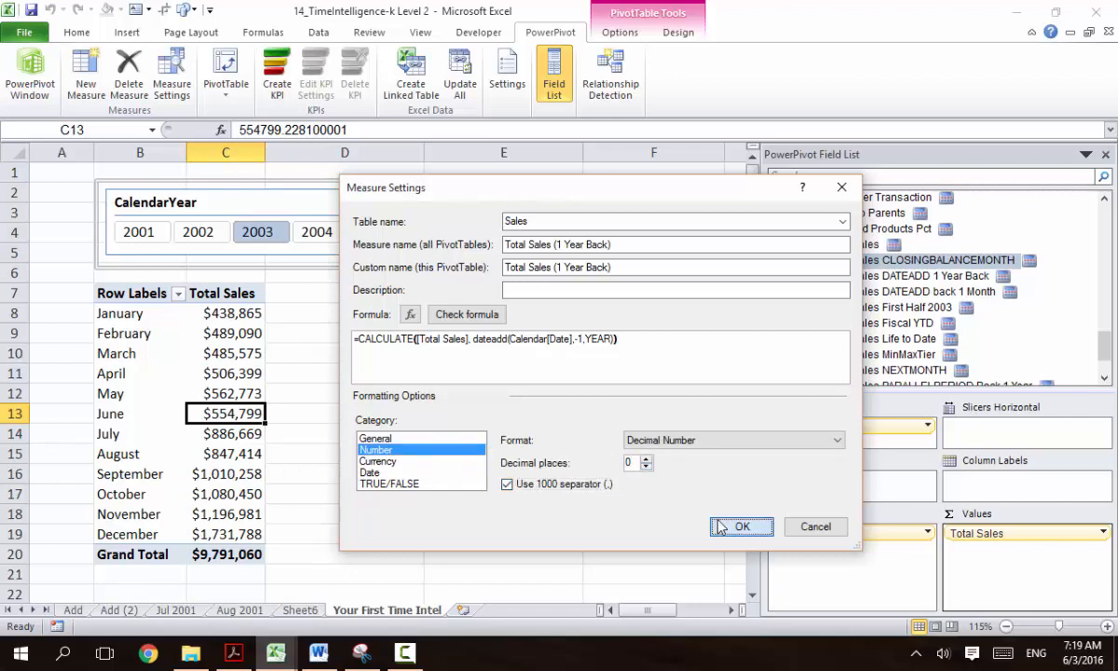
click(735, 527)
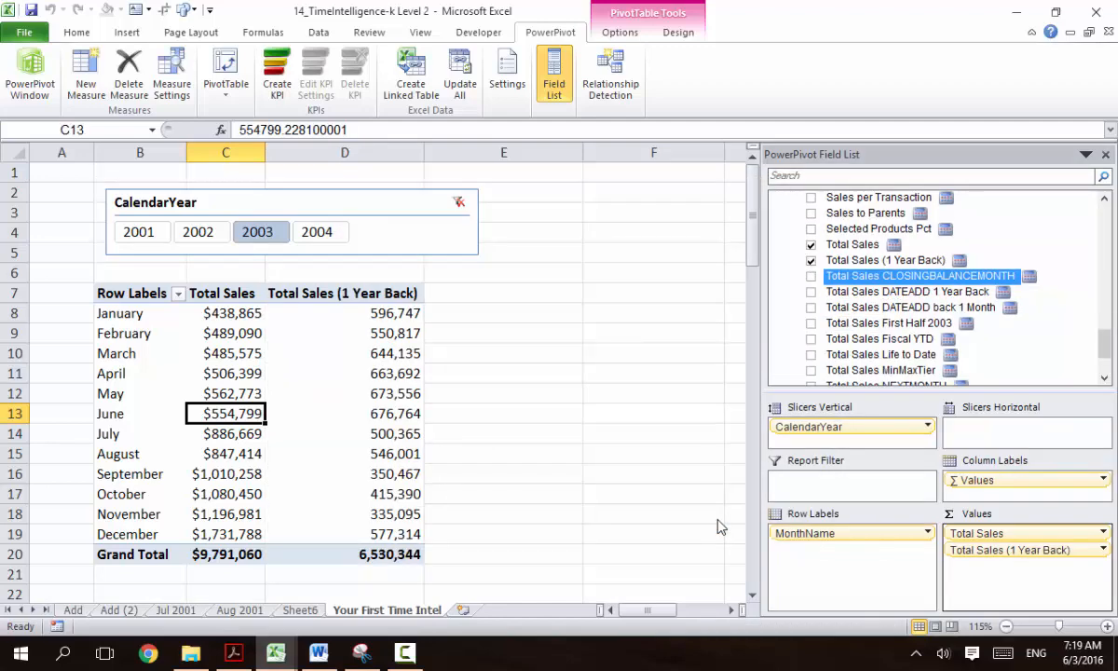
Check the 1 Year Back figures against Total Sales by filtering CalendarYear to 2001, 2002 and 2003, ending on 2003.
click(331, 313)
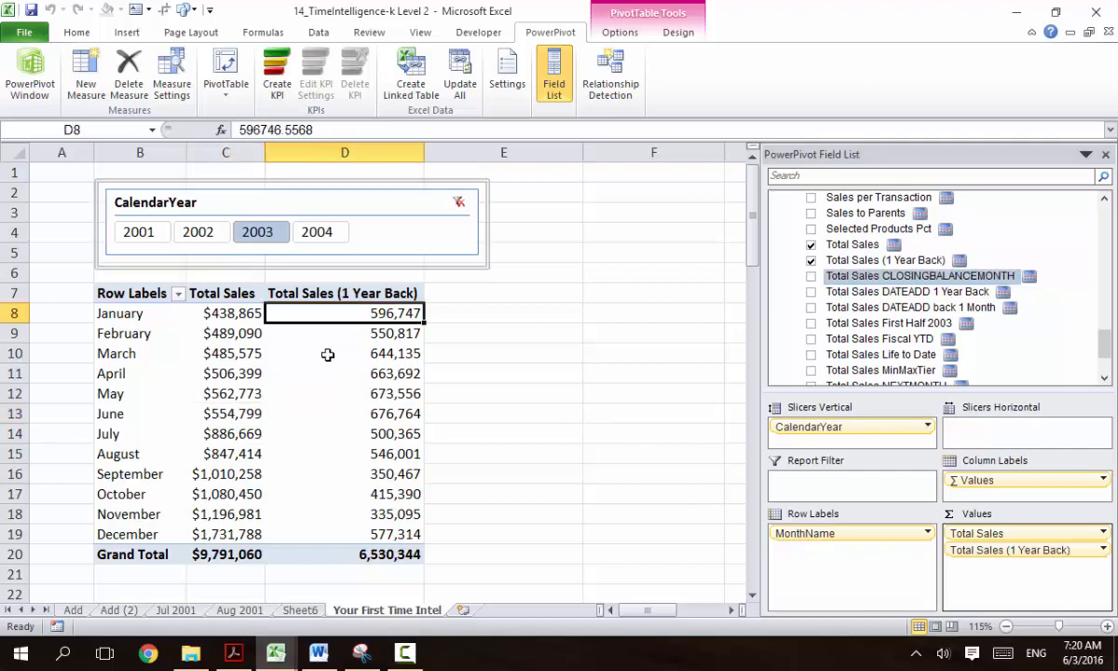
mouse_move(320, 345)
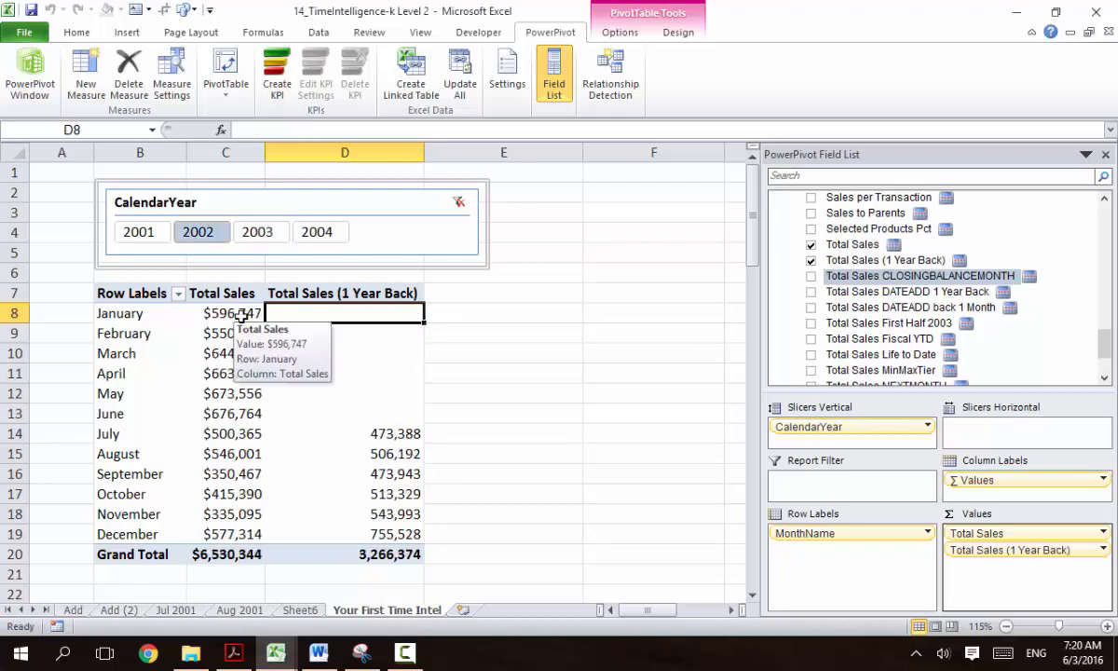
click(135, 240)
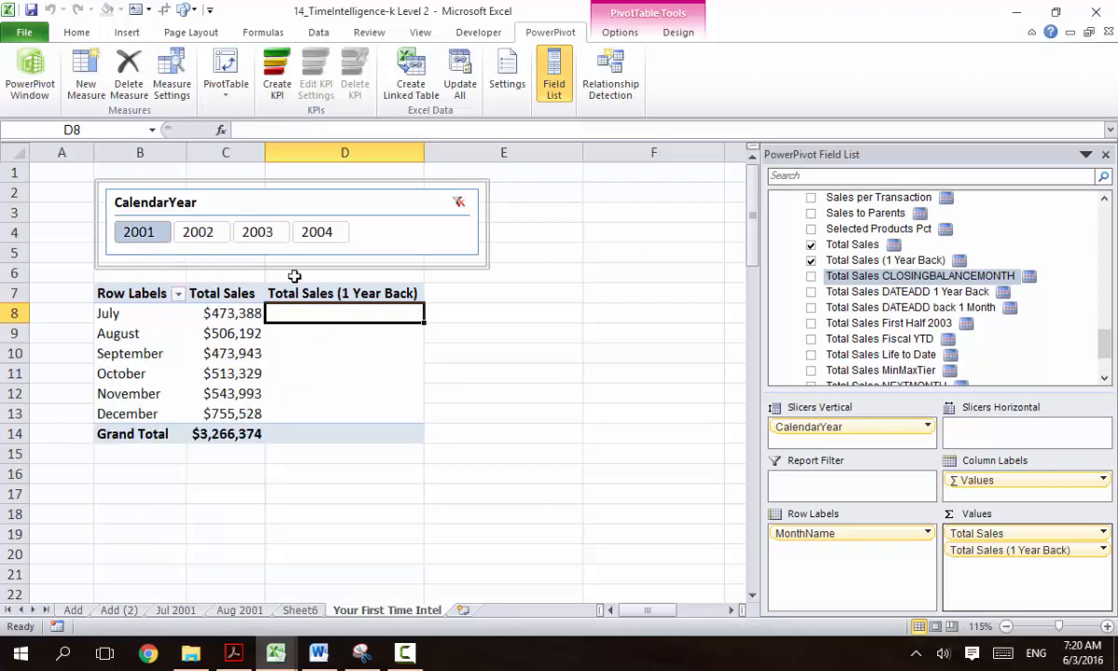
click(216, 233)
click(259, 234)
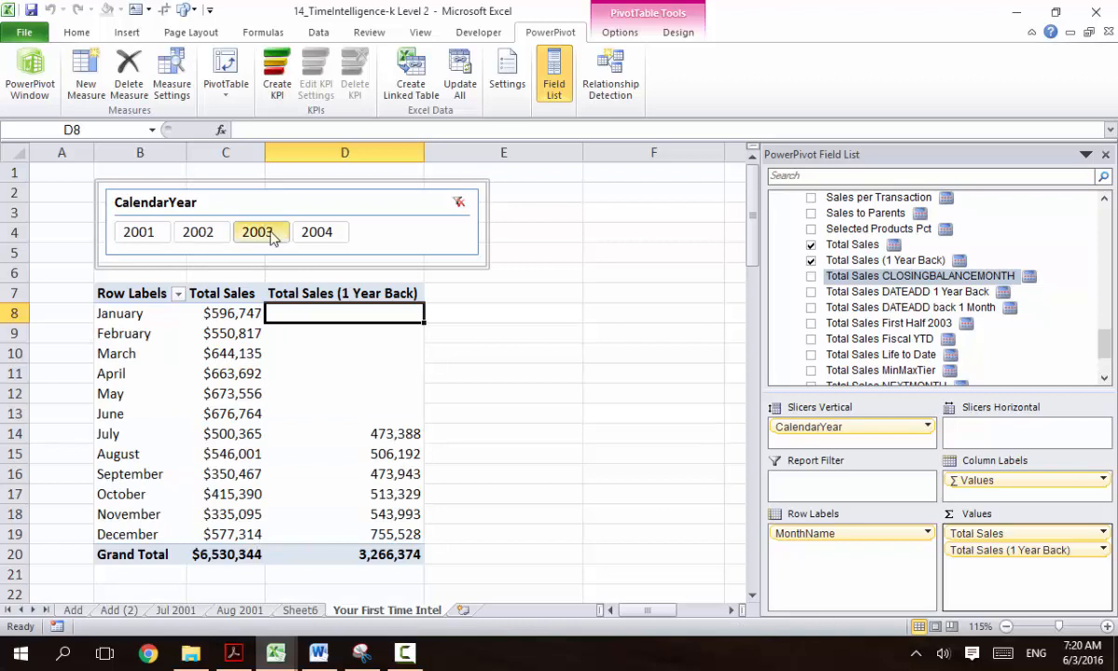
mouse_move(360, 315)
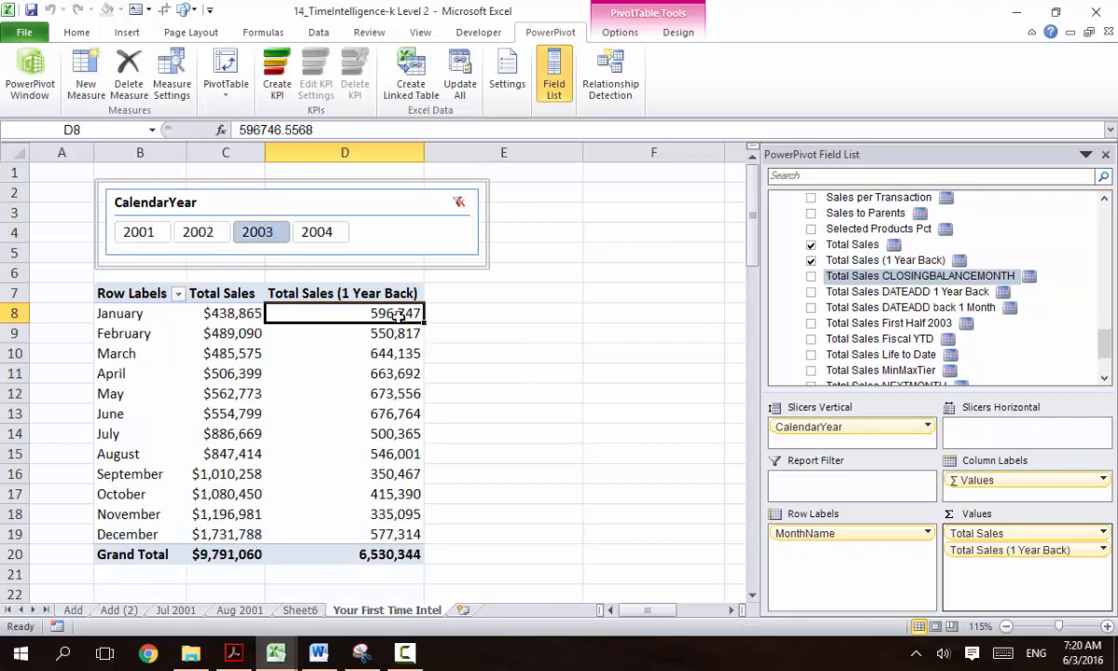
mouse_move(401, 316)
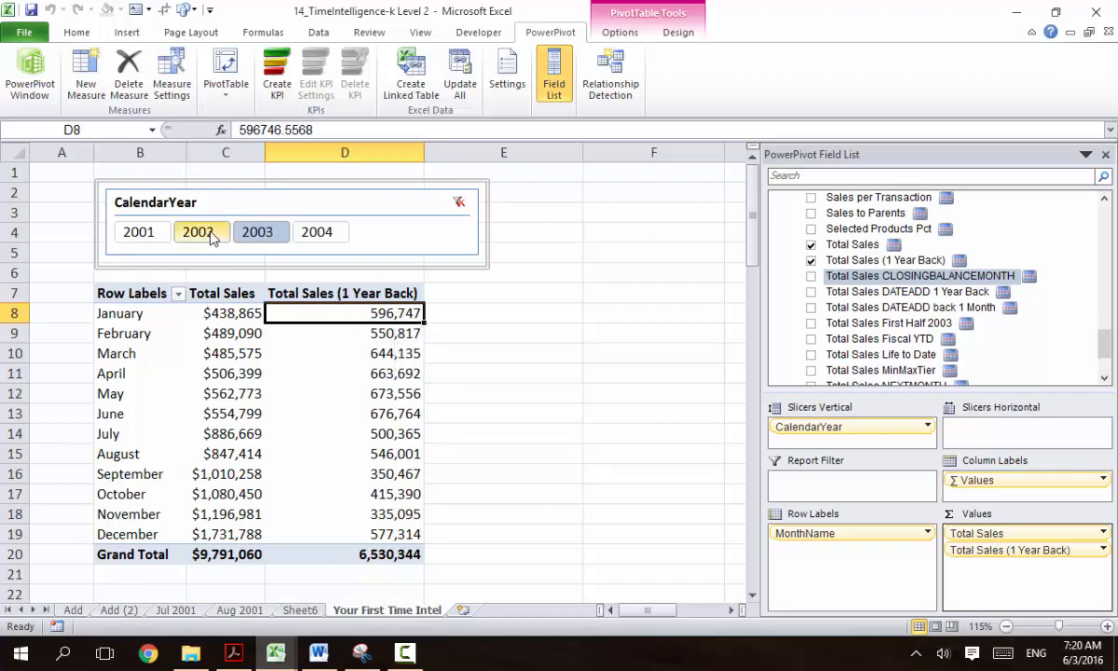
click(198, 233)
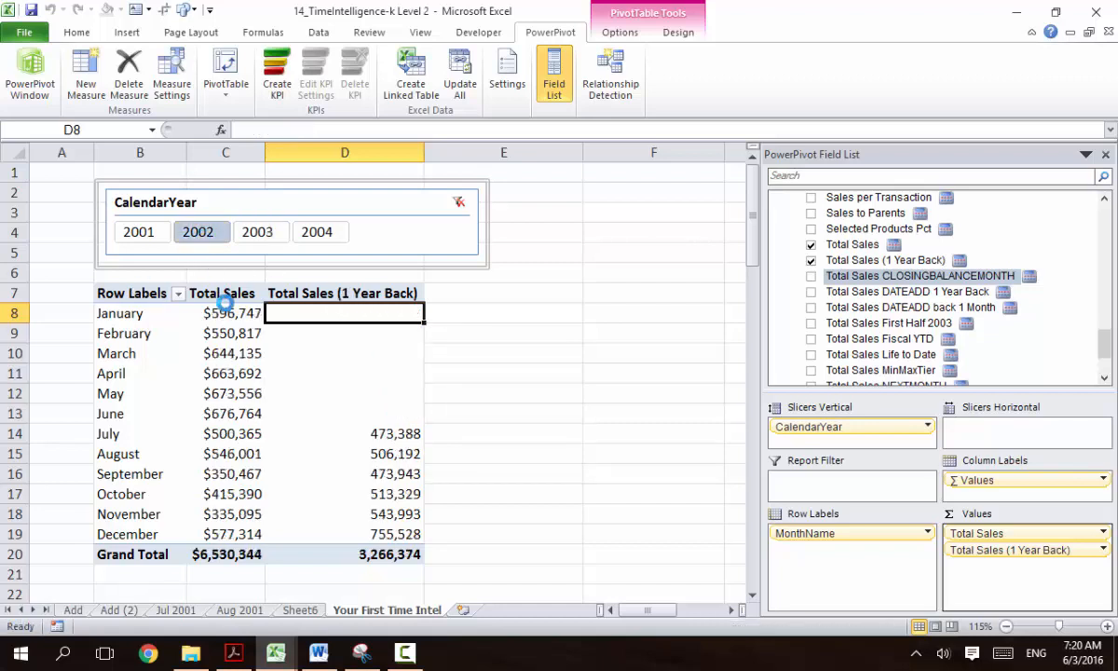
click(257, 232)
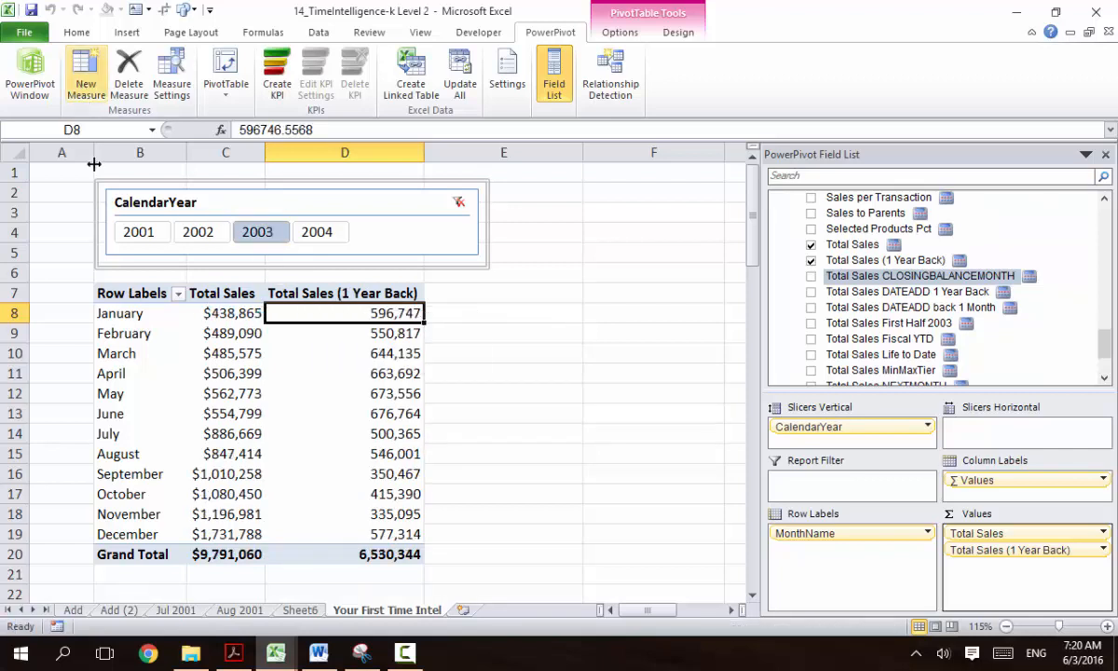
Start another new measure in the Sales table and name it Sales Change.
click(86, 76)
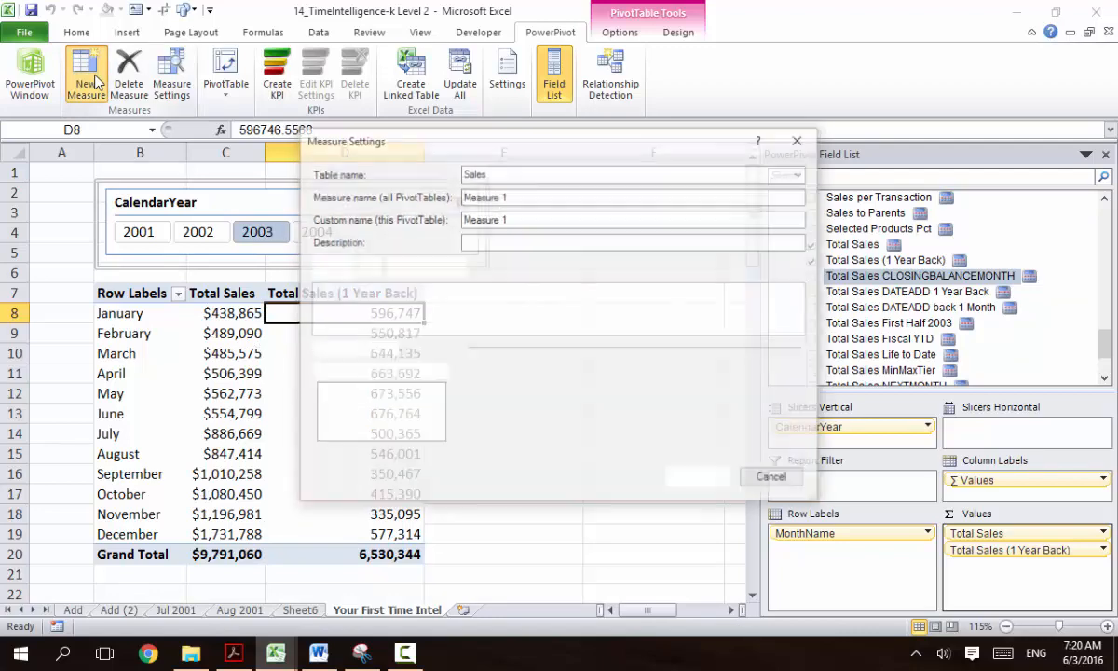
drag(377, 149, 545, 174)
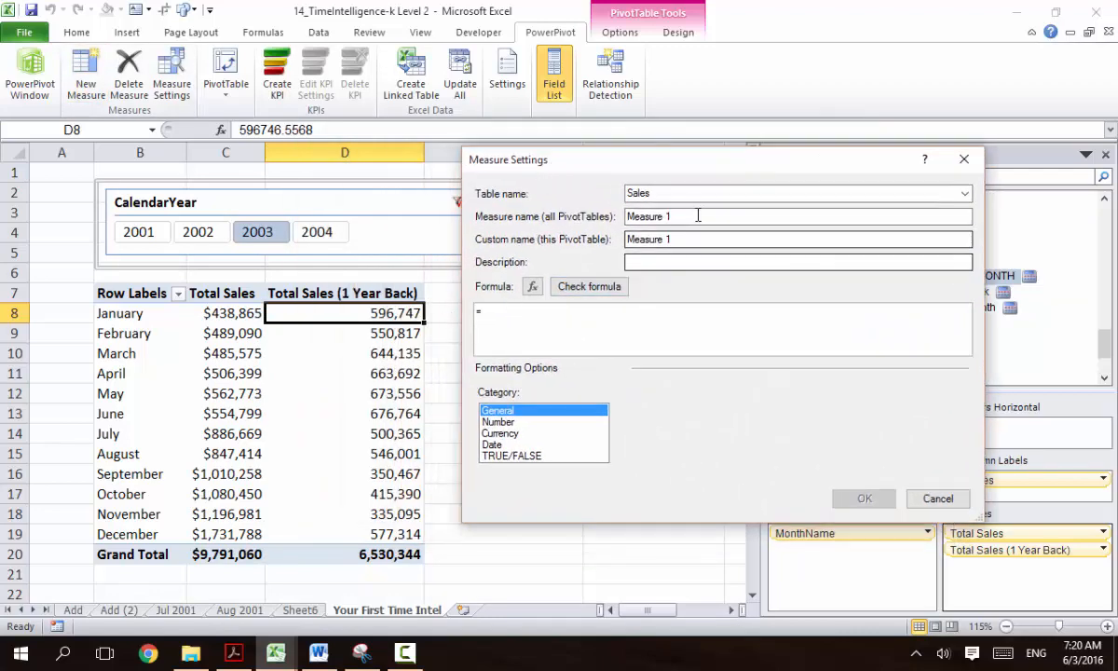
drag(699, 216, 584, 216)
text(Change)
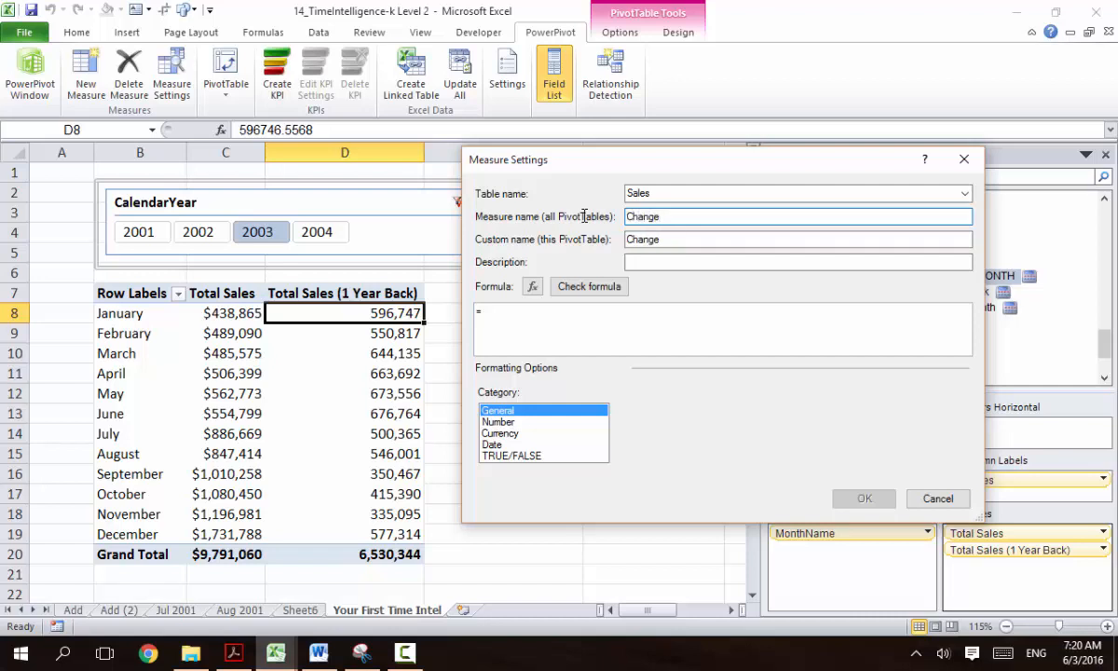
click(580, 310)
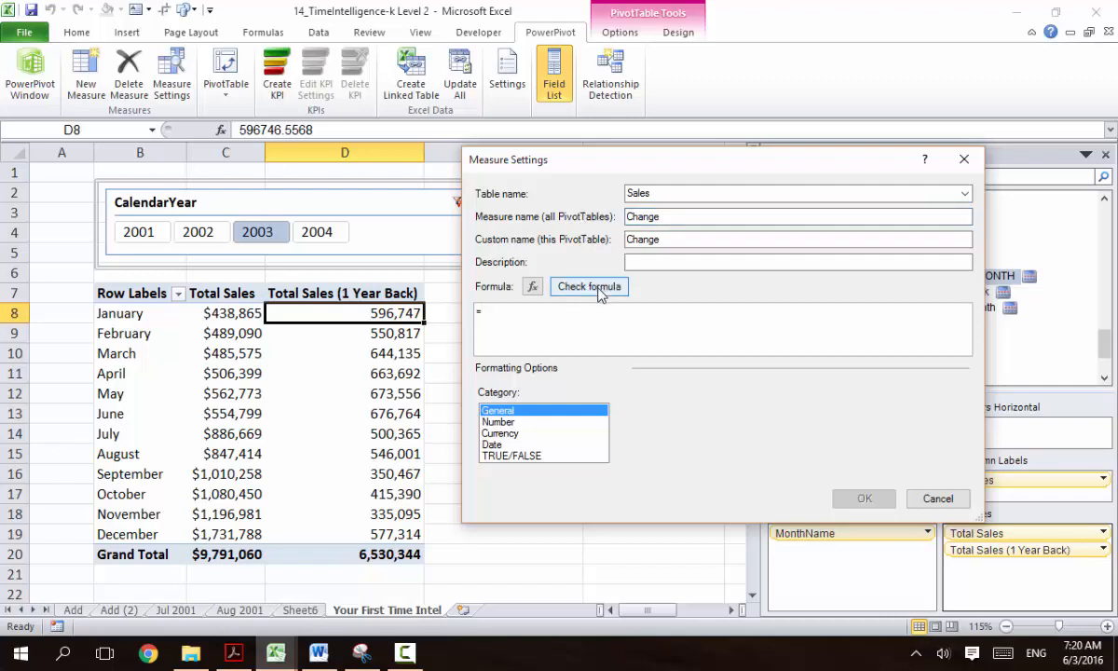
click(626, 216)
text(Sale)
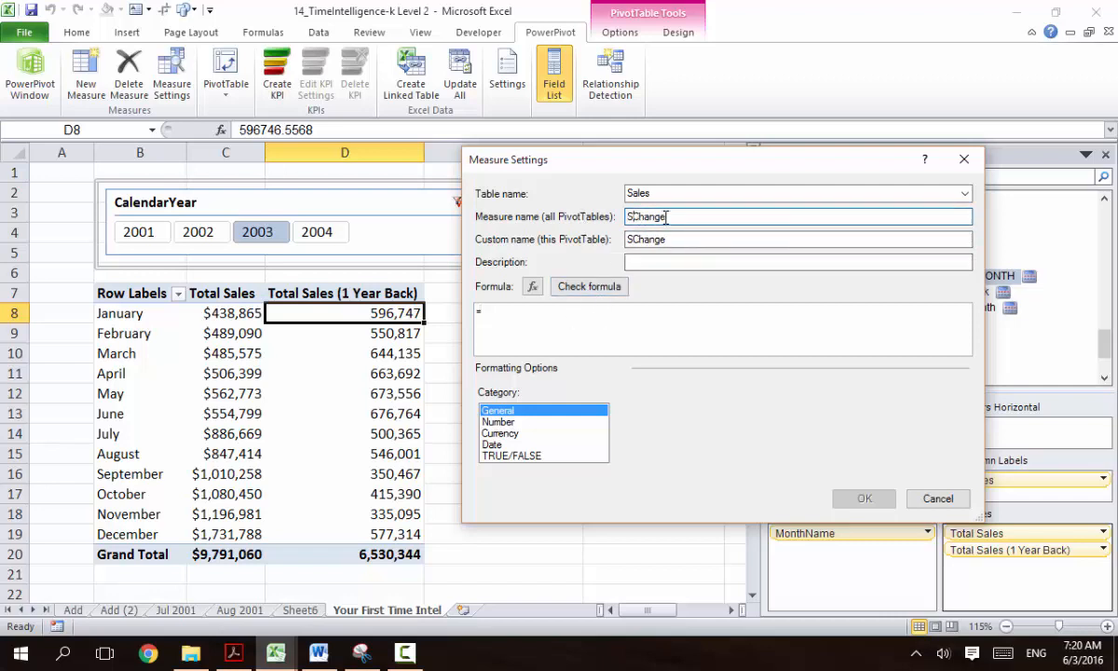
text(s)
Enter the Sales Change formula =[Total Sales]-[Total Sales (1 Year Back)].
click(549, 311)
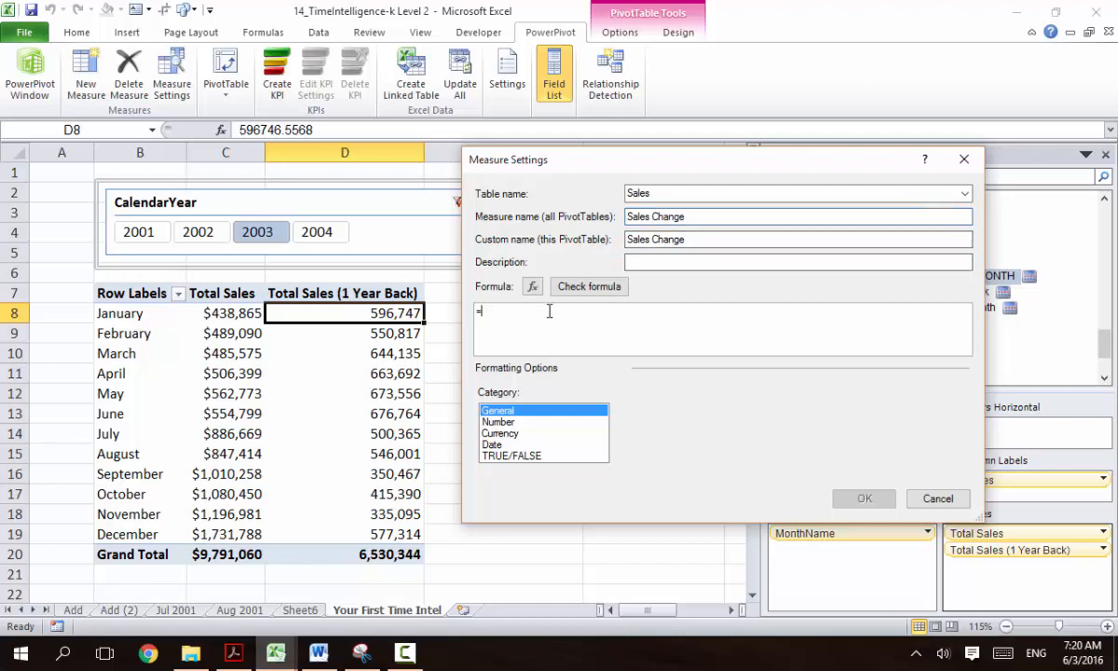
text([)
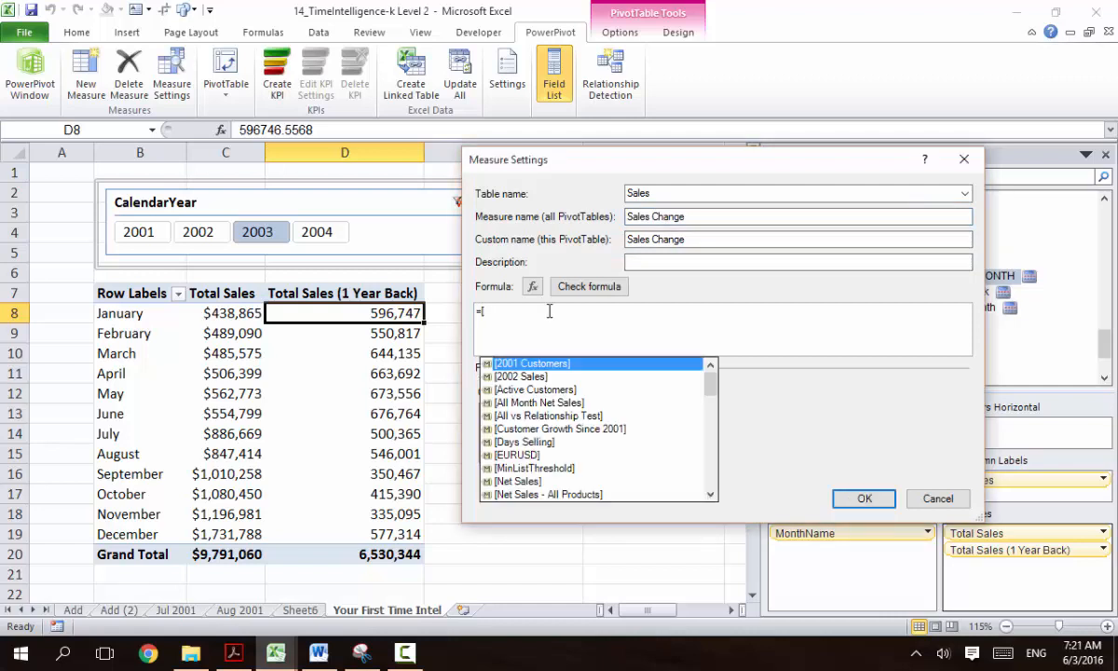
text(tota)
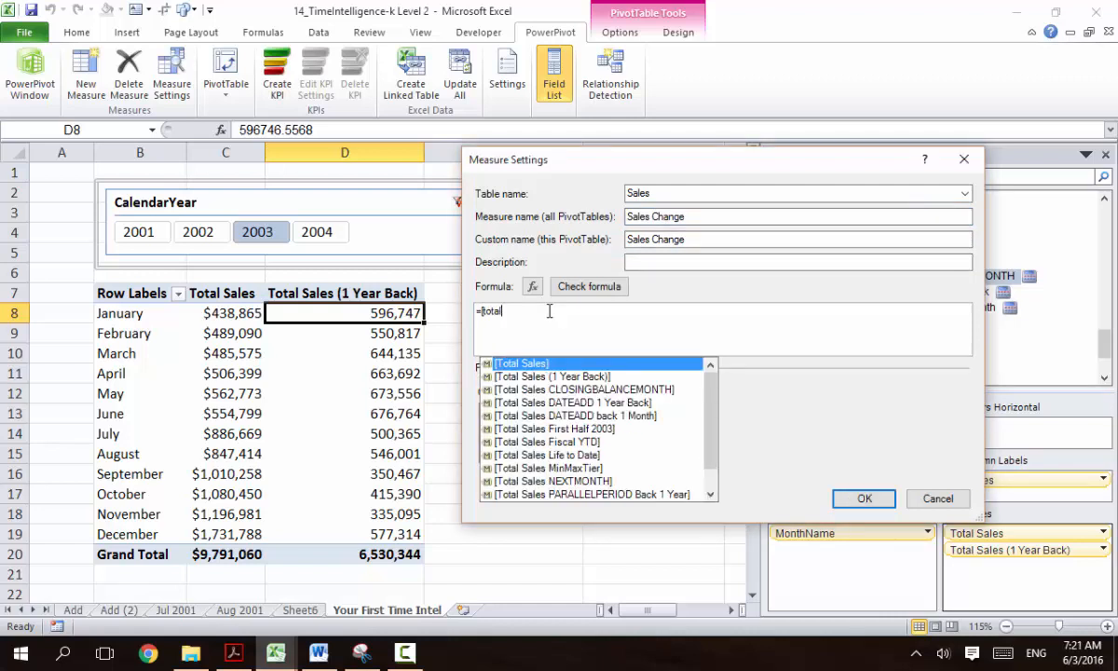
text(l)
key(Tab)
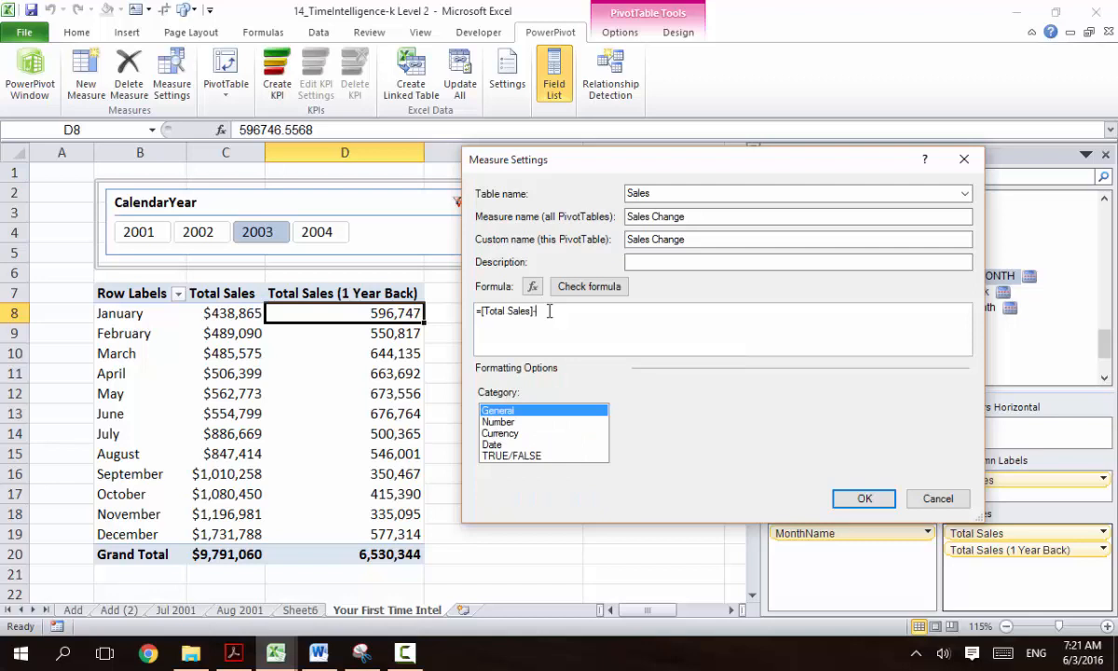
text(-[tota)
key(Down)
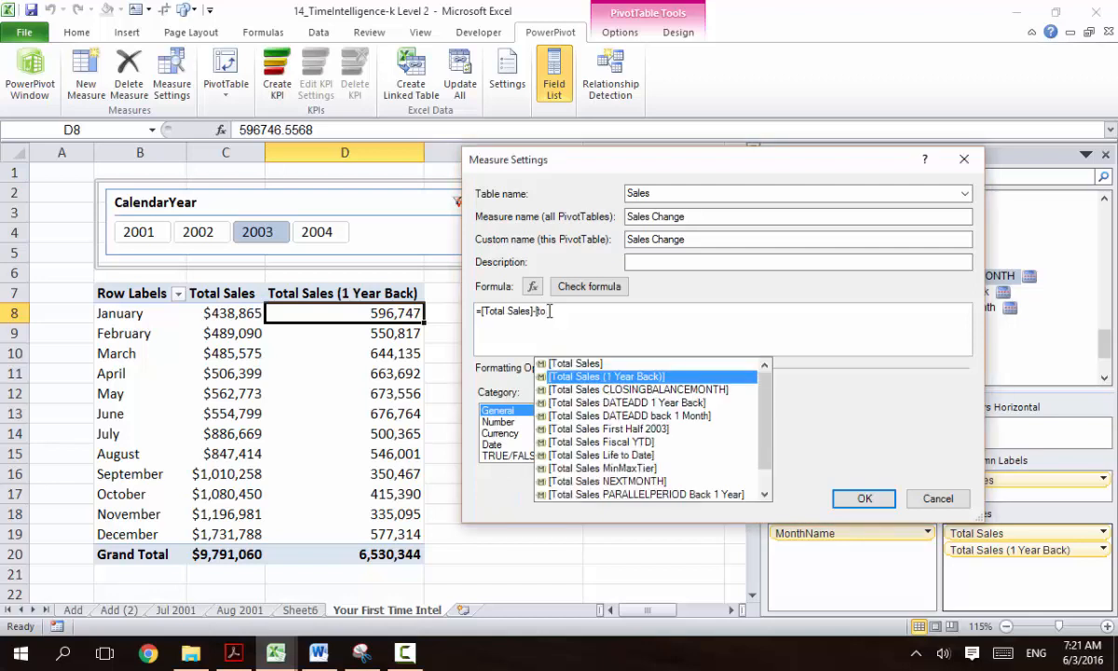
key(Tab)
Format Sales Change as a number with a 1000 separator and 0 decimal places, and add it to the pivot table.
click(528, 421)
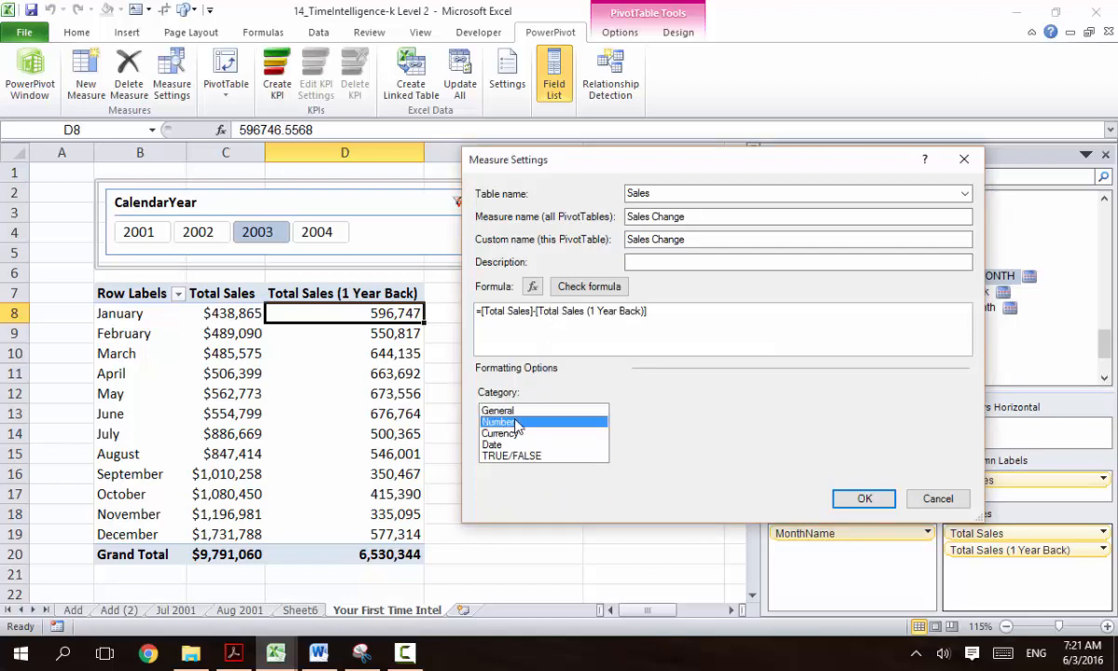
click(629, 456)
drag(757, 435, 693, 427)
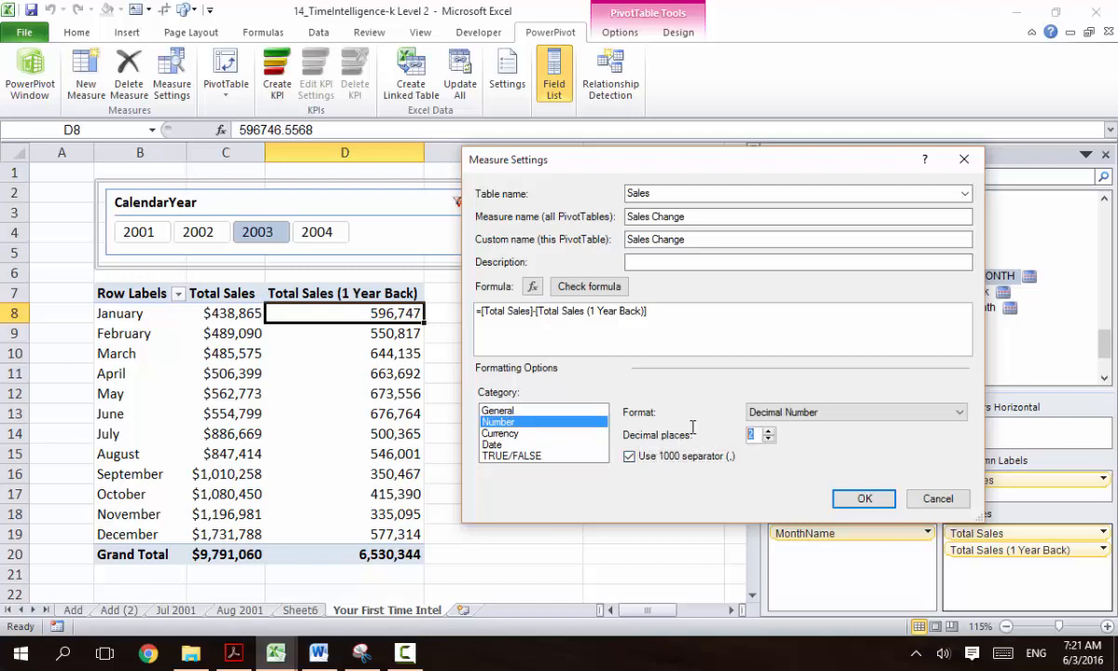
text(0)
click(864, 500)
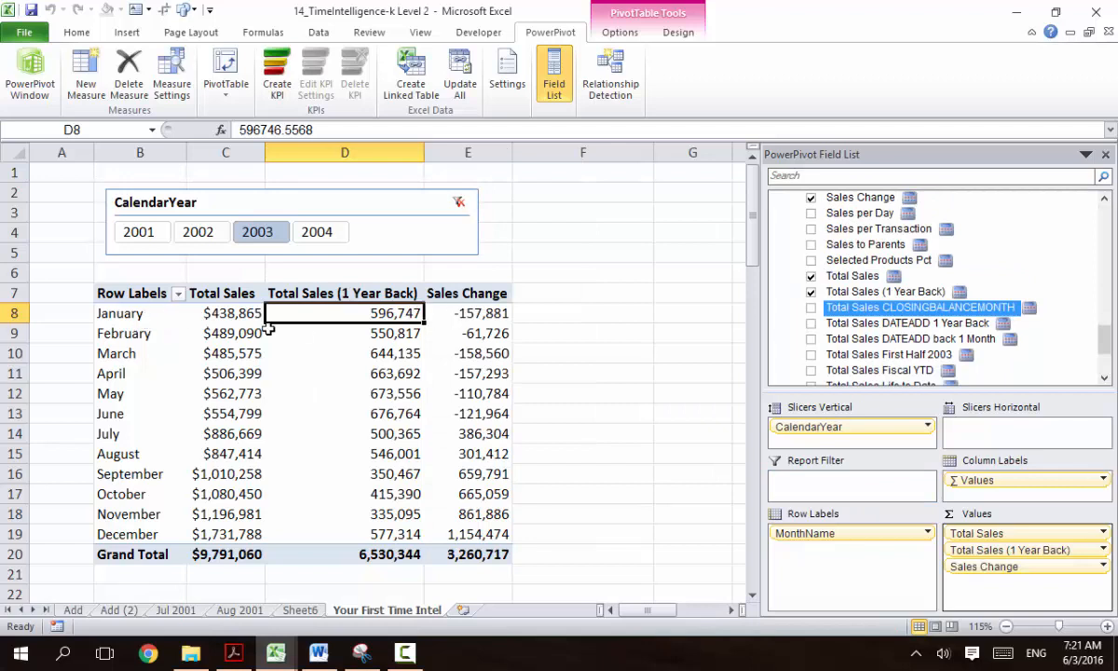
Examine the 2003 Sales Change values, comparing the January to June months with July to December.
click(449, 313)
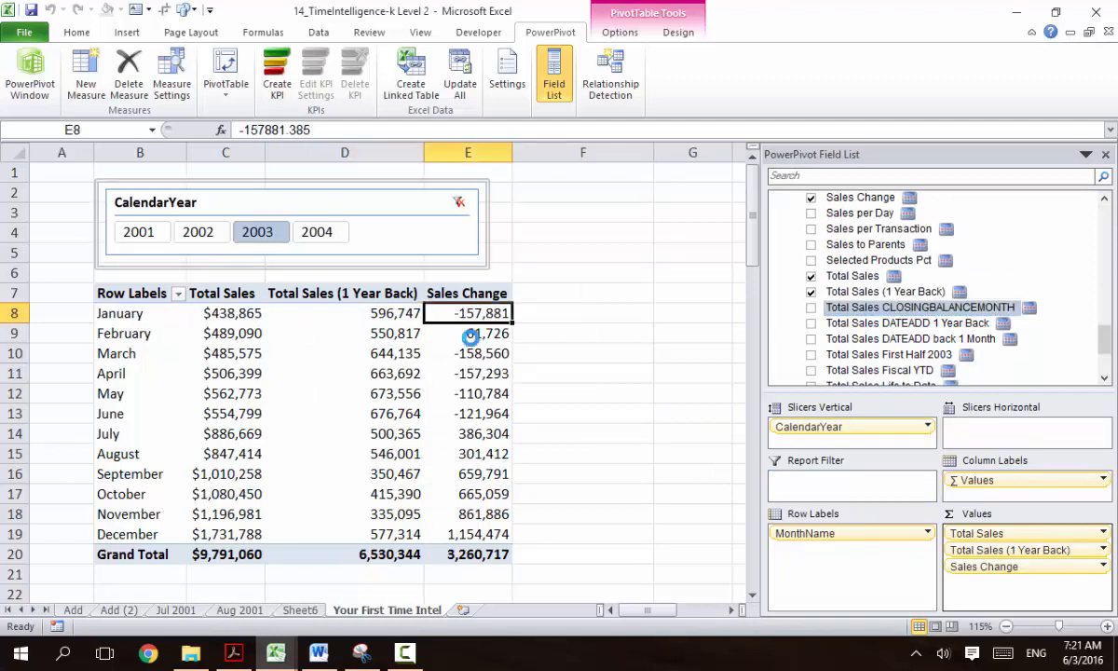
click(471, 333)
click(449, 313)
click(477, 453)
drag(473, 433, 477, 535)
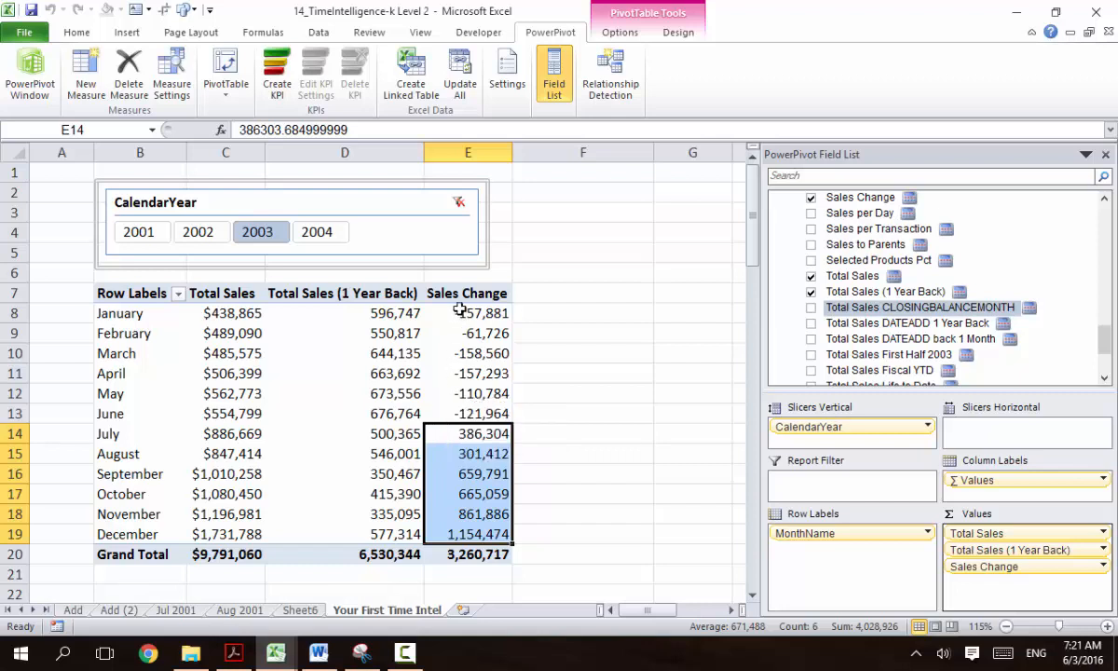
drag(456, 313, 439, 394)
click(461, 434)
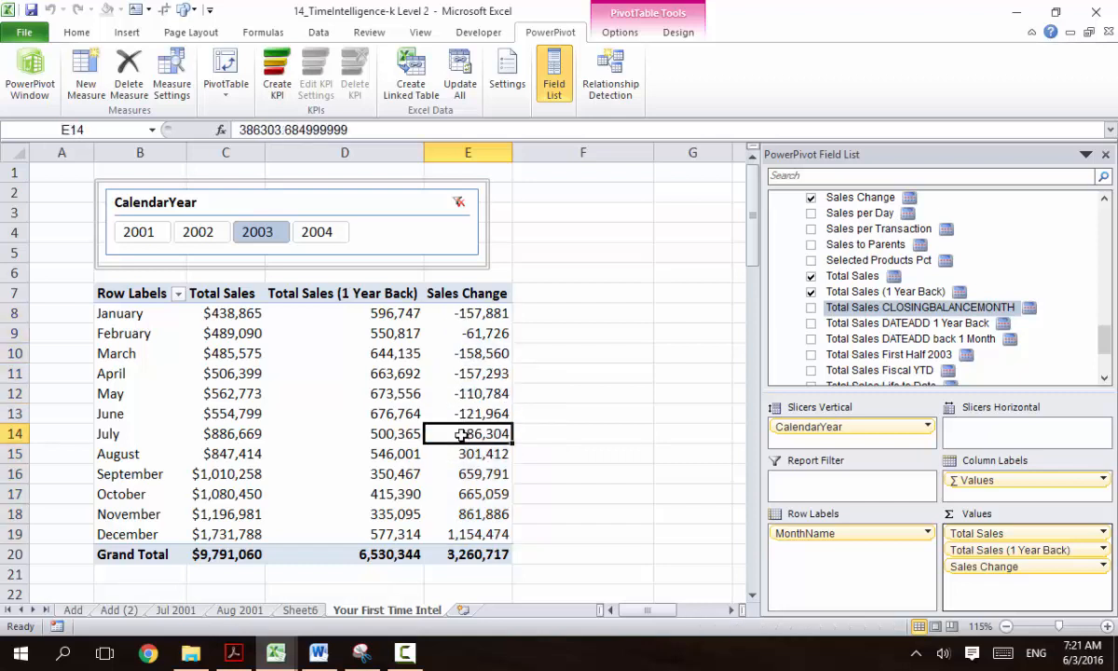
mouse_move(461, 434)
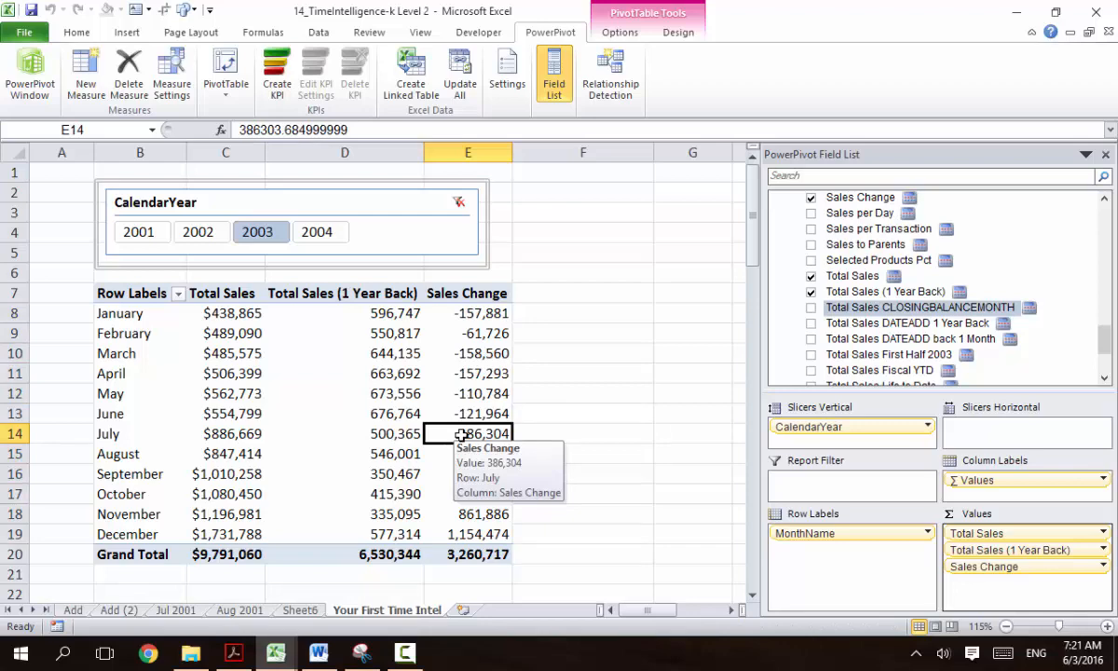
Start a new measure in the Sales table and name it Pct Sales Change.
click(81, 80)
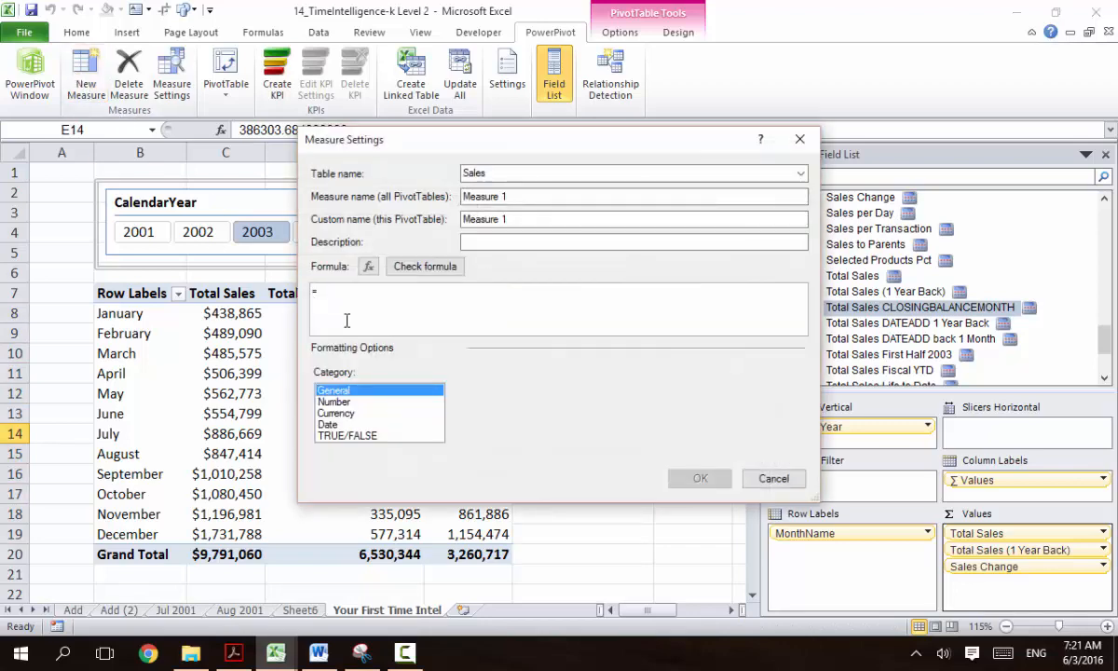
drag(510, 197, 407, 196)
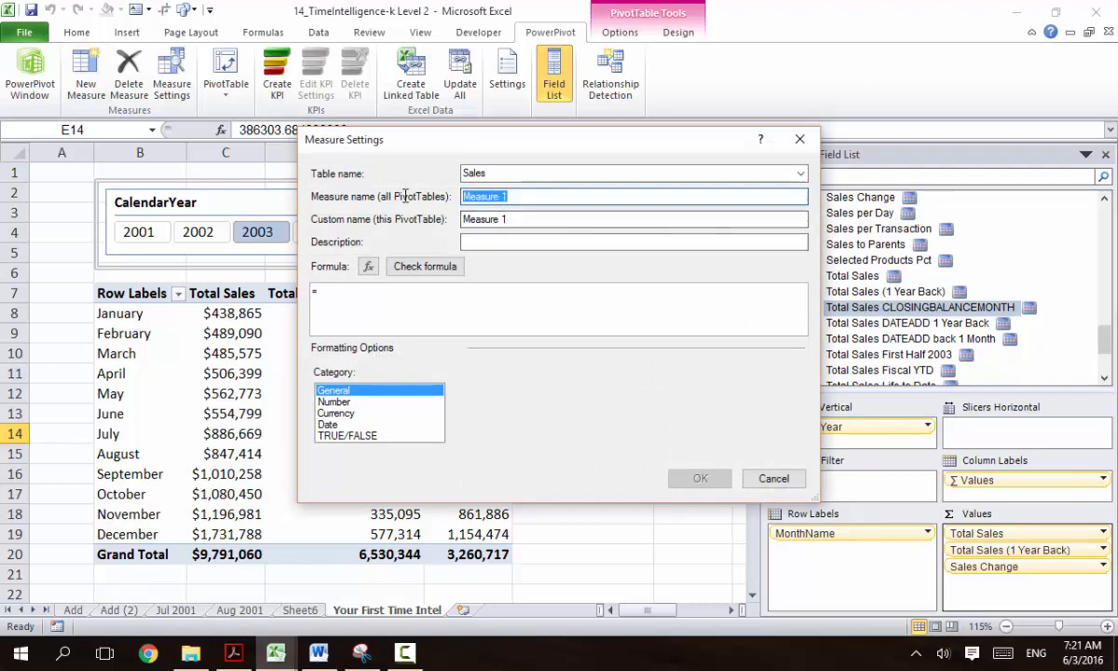
drag(440, 145, 496, 298)
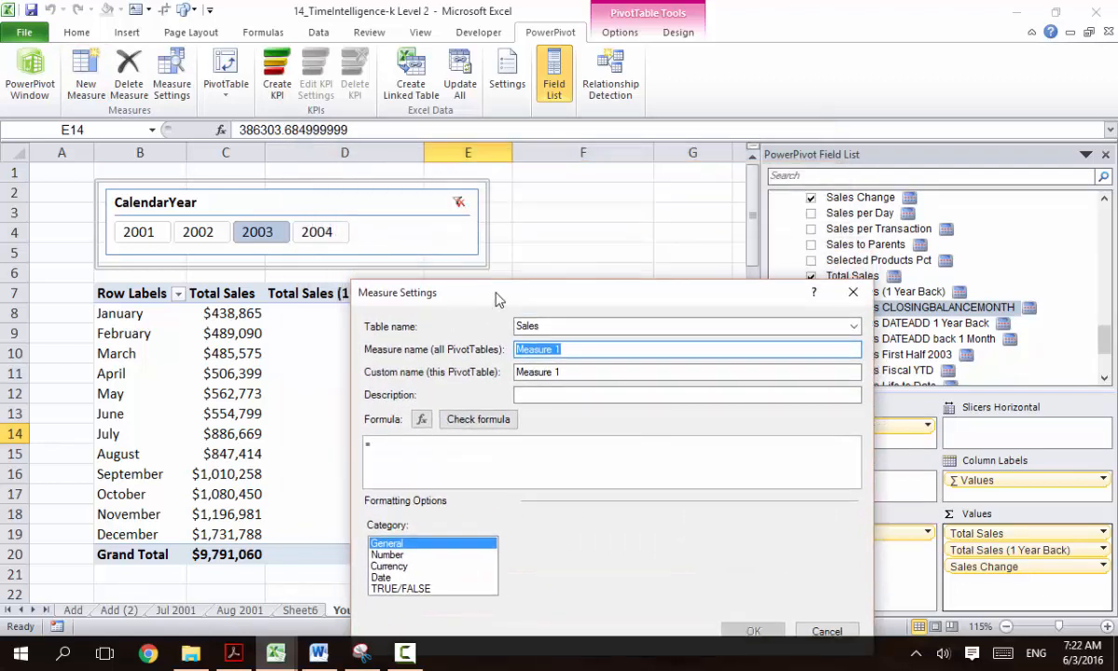
text(Pct S)
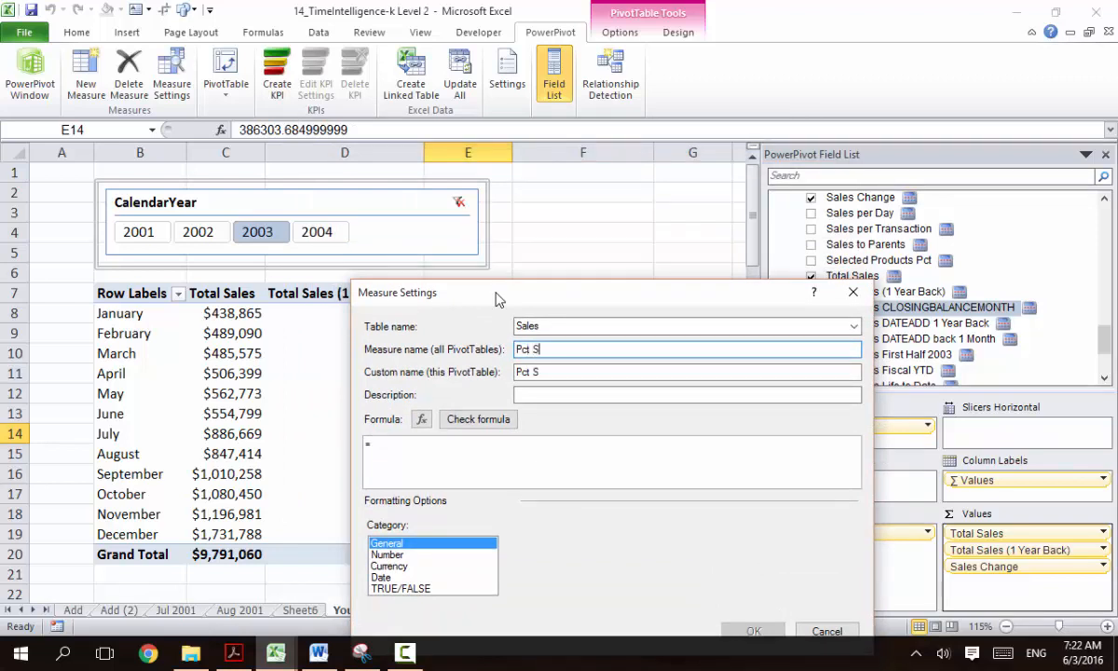
text(ales Change)
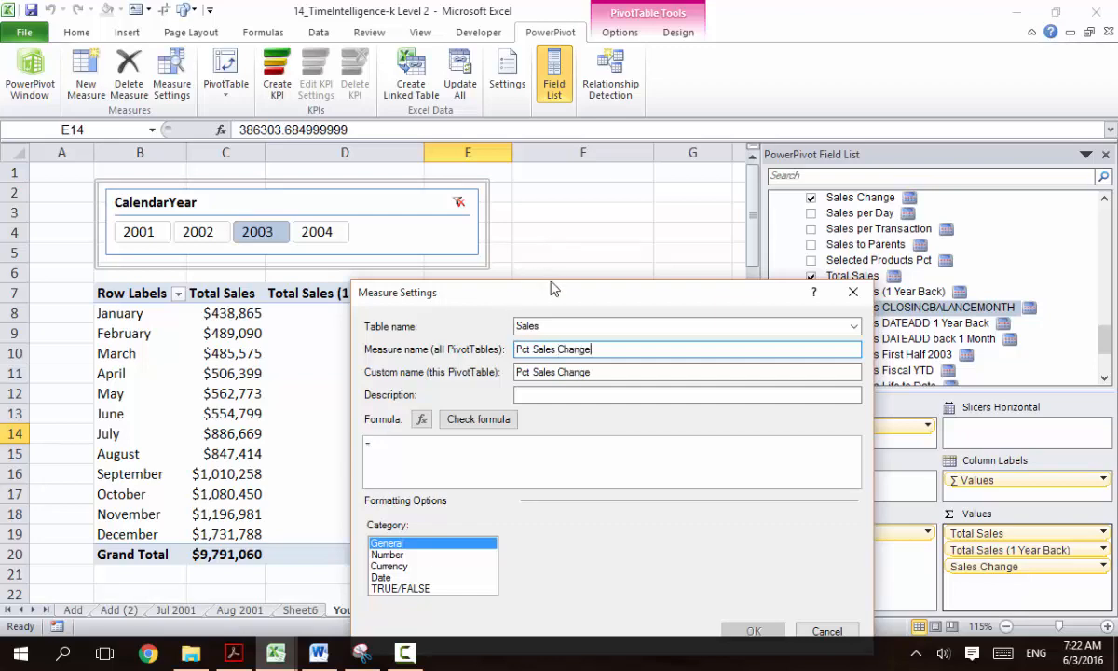
drag(555, 300, 697, 98)
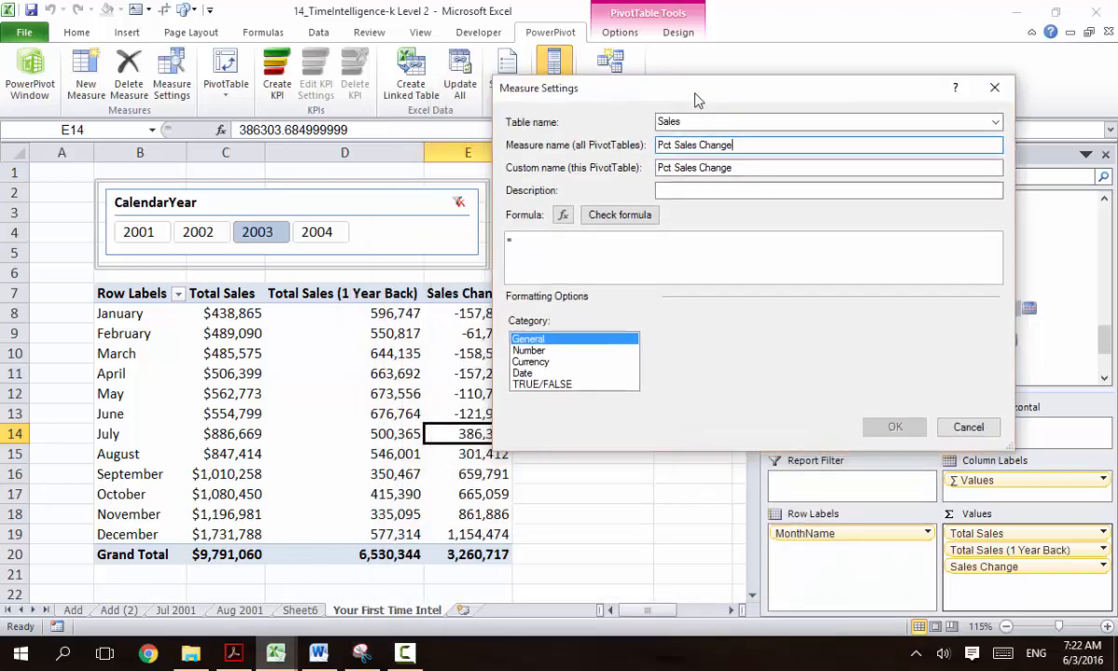
Enter the Pct Sales Change formula =[Sales Change]/[Total Sales (1 Year Back)].
click(597, 239)
text([c)
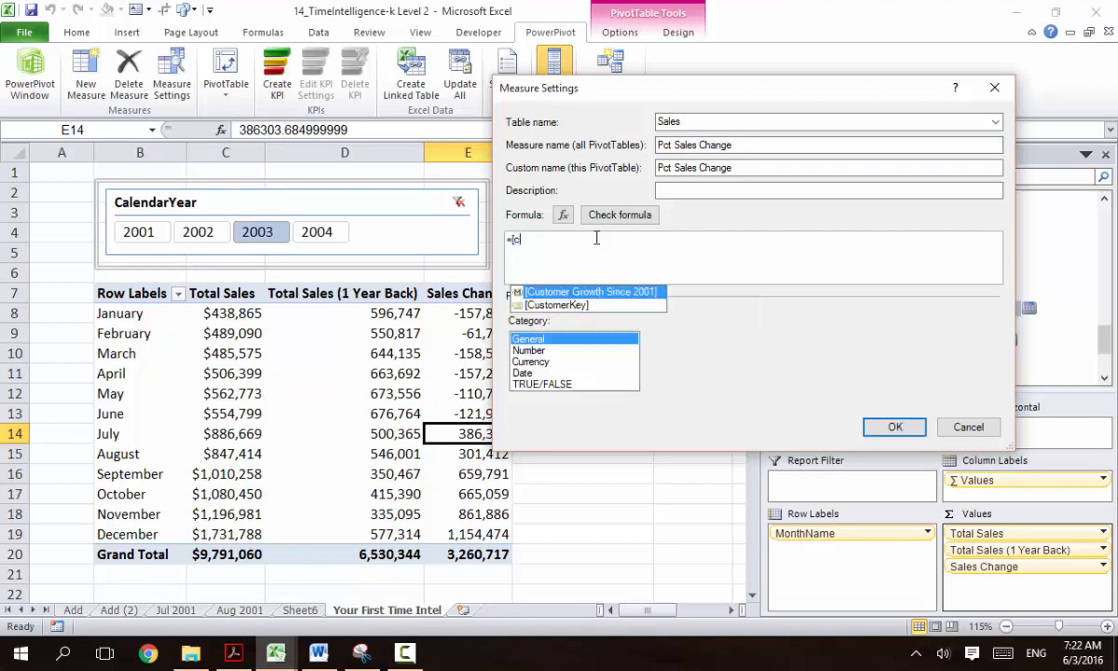
key(BackSpace)
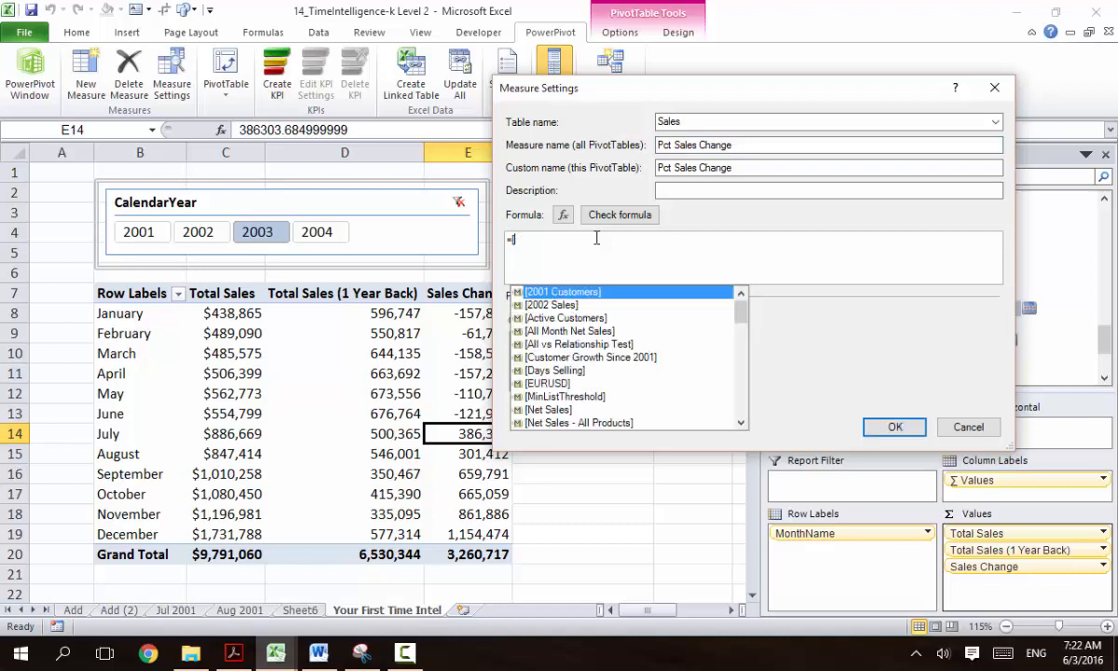
text(sal)
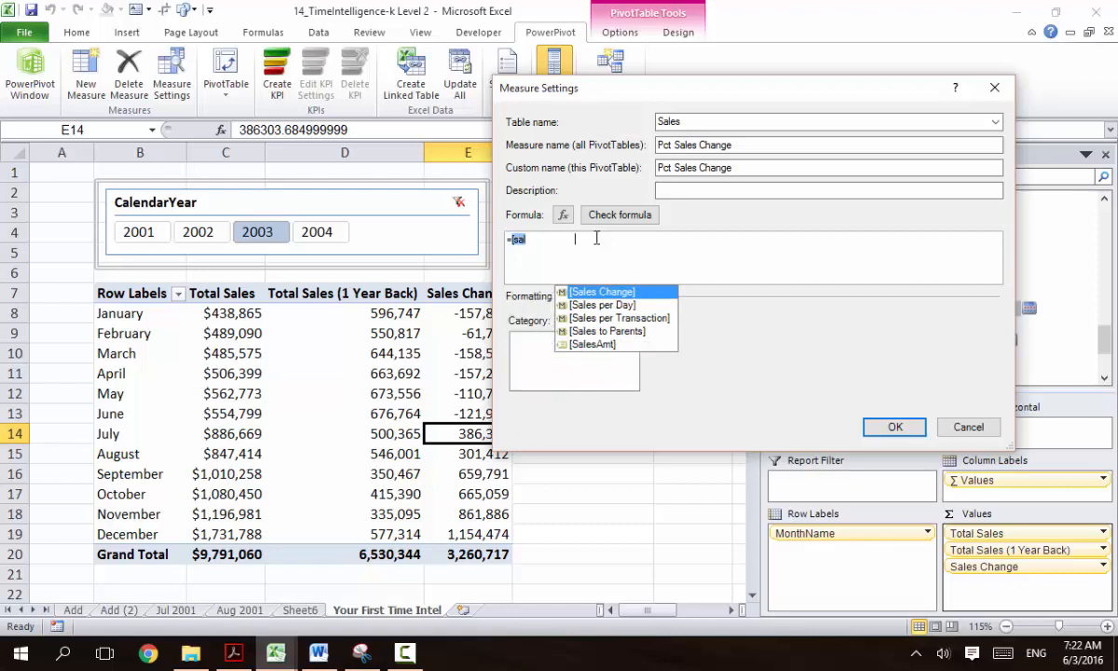
key(Tab)
text(/)
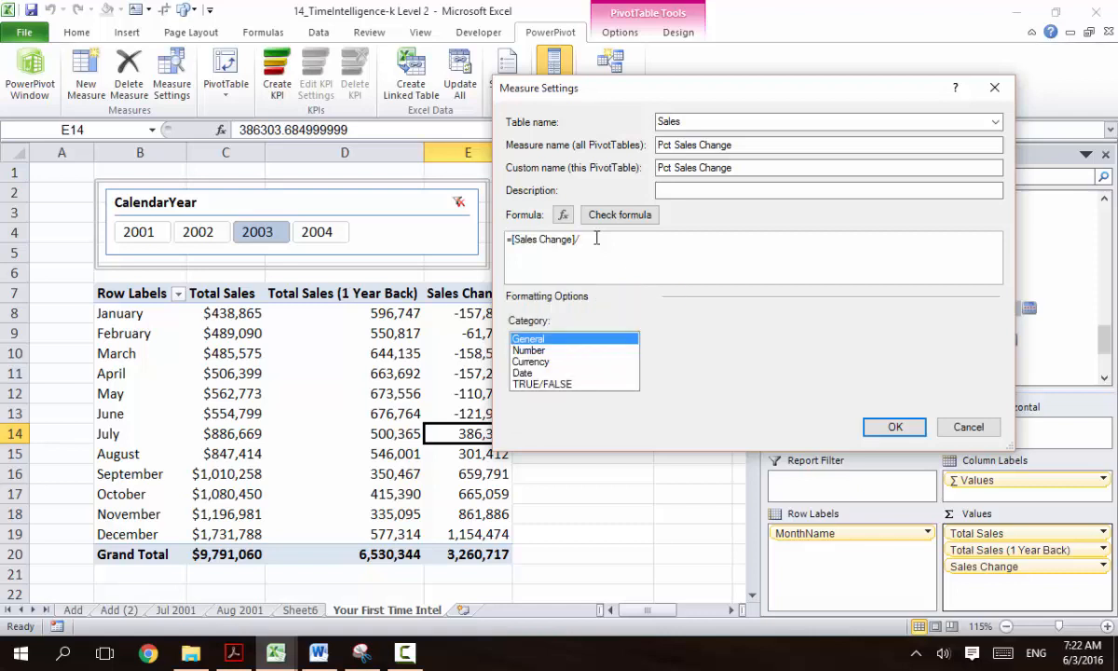
text([to)
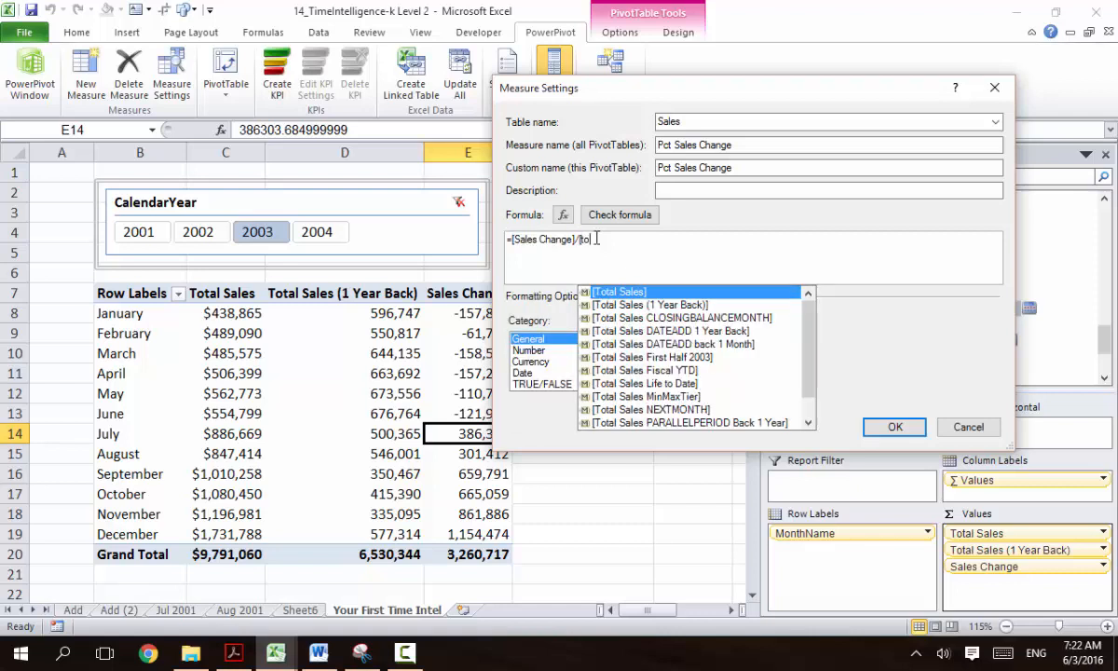
text(ta)
key(Down)
key(Tab)
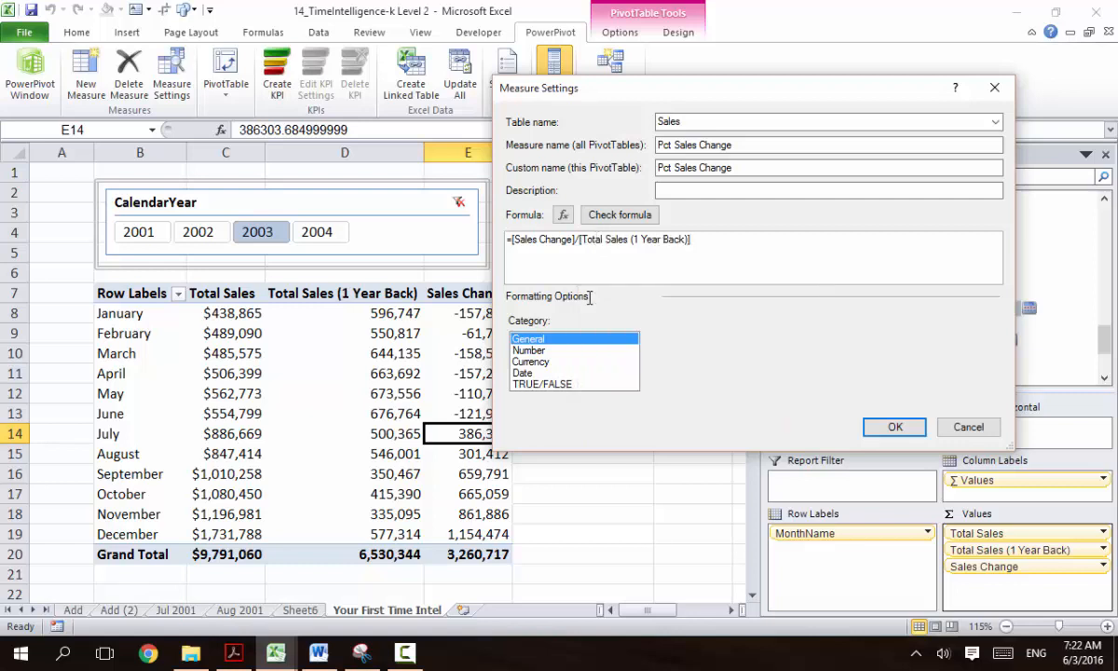
Format Pct Sales Change as a decimal number with a 1000 separator and 0 decimal places, and add it to the pivot table.
click(528, 350)
click(659, 384)
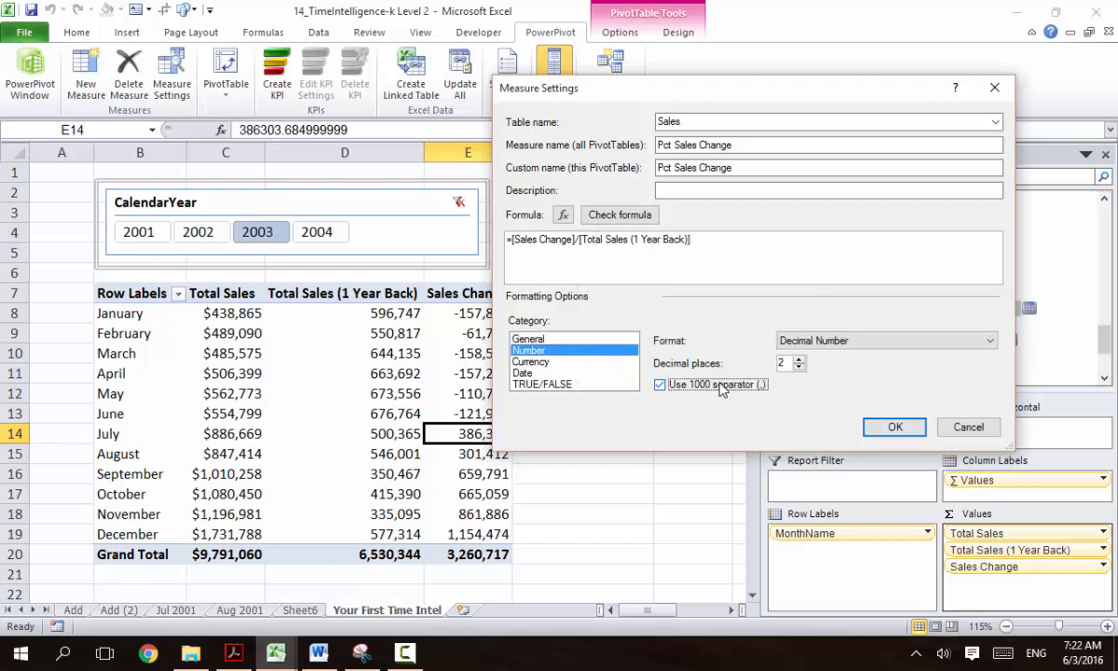
double_click(791, 365)
text(0)
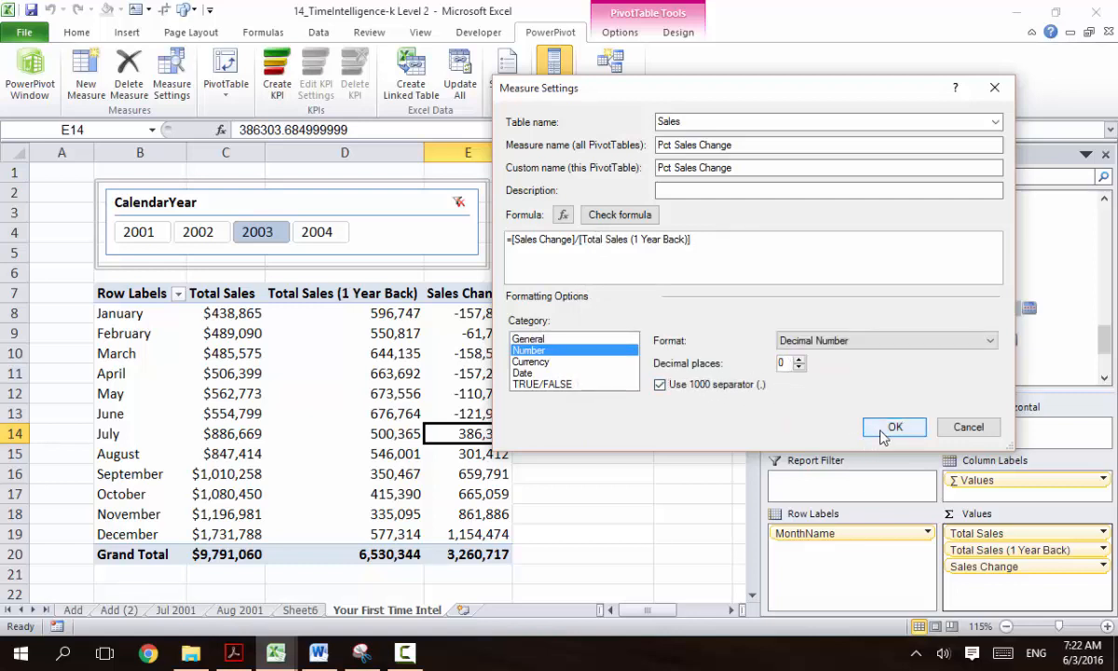
click(883, 435)
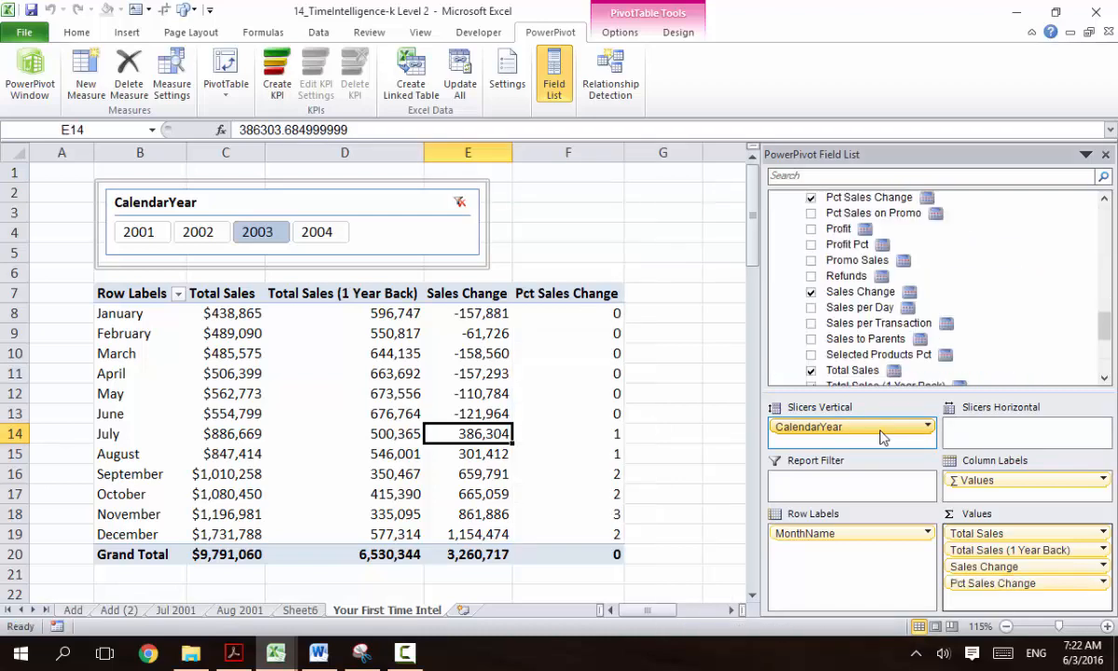
Edit the Pct Sales Change measure to use the Percentage number format with 2 decimal places.
click(571, 333)
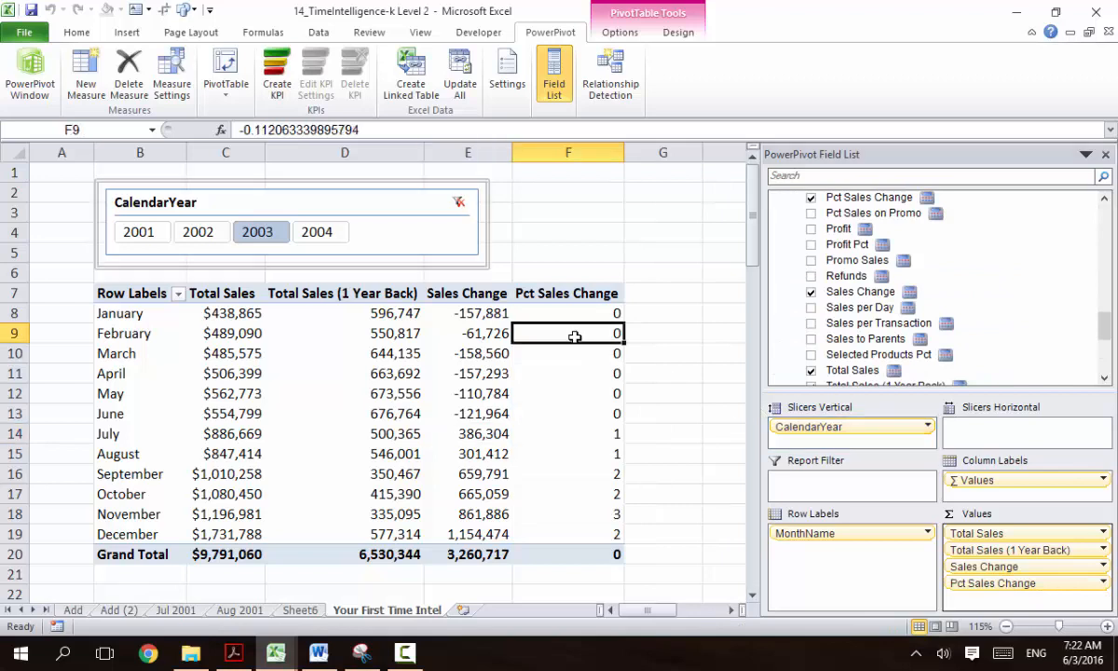
click(1037, 584)
click(995, 562)
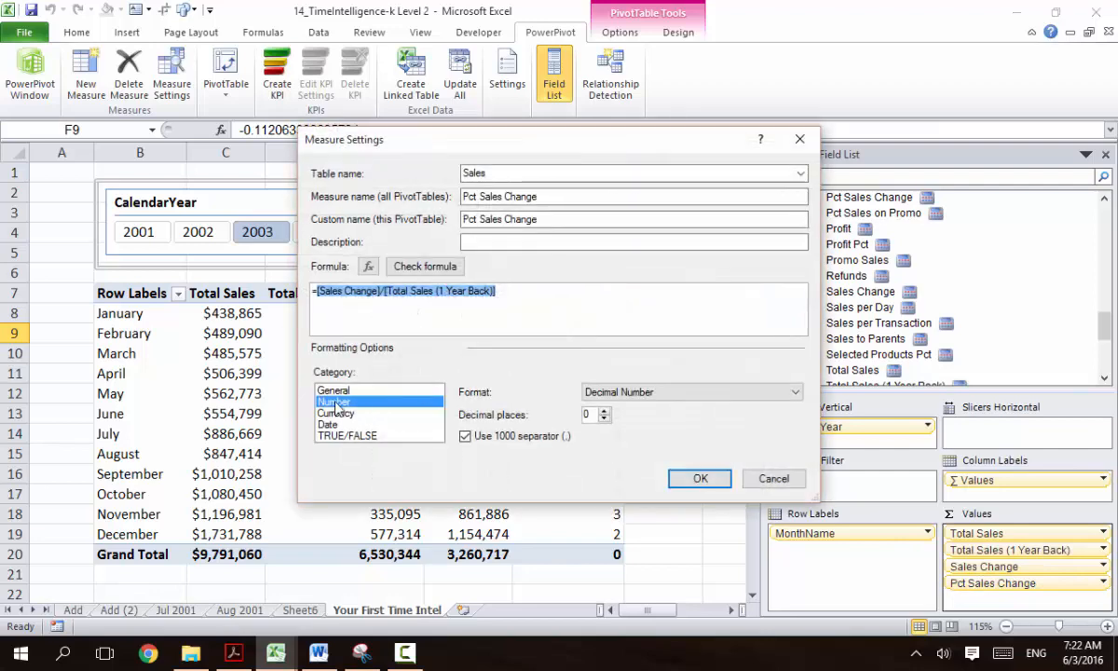
click(605, 392)
click(606, 428)
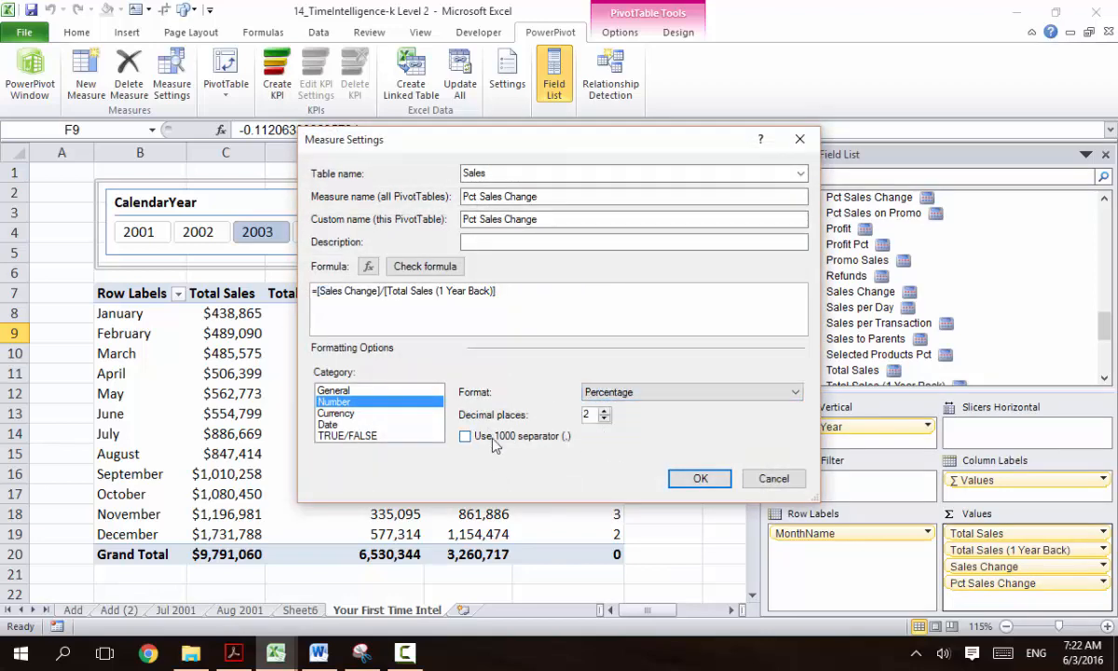
click(671, 487)
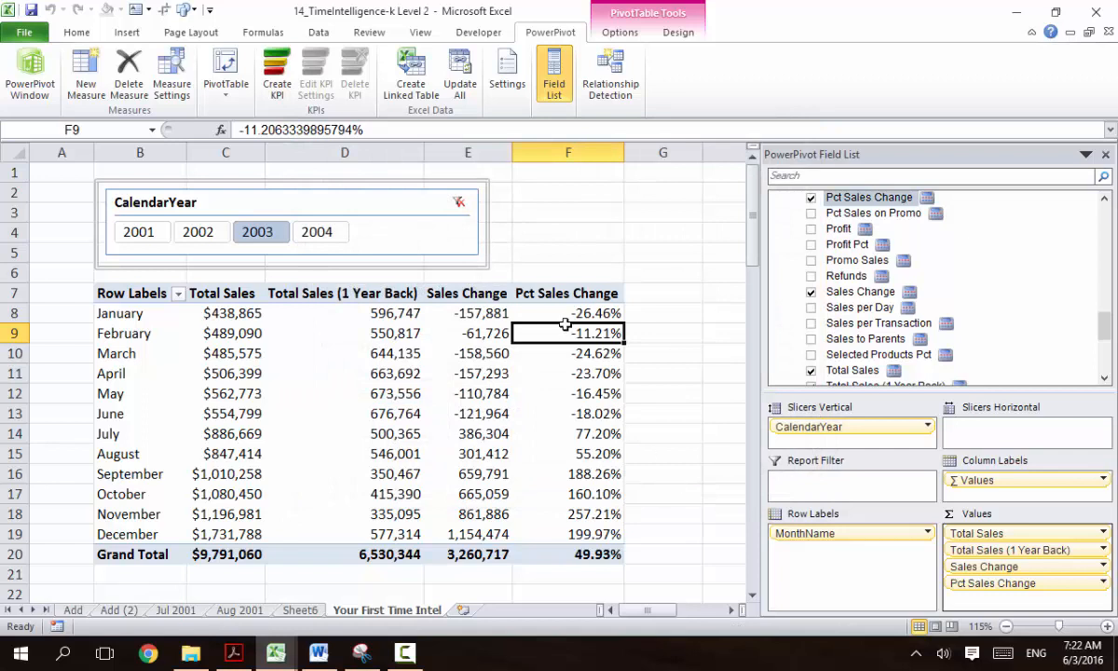
Check the Pct Sales Change figures by filtering CalendarYear to 2004, 2003, 2002 and 2001, ending on 2004.
click(530, 307)
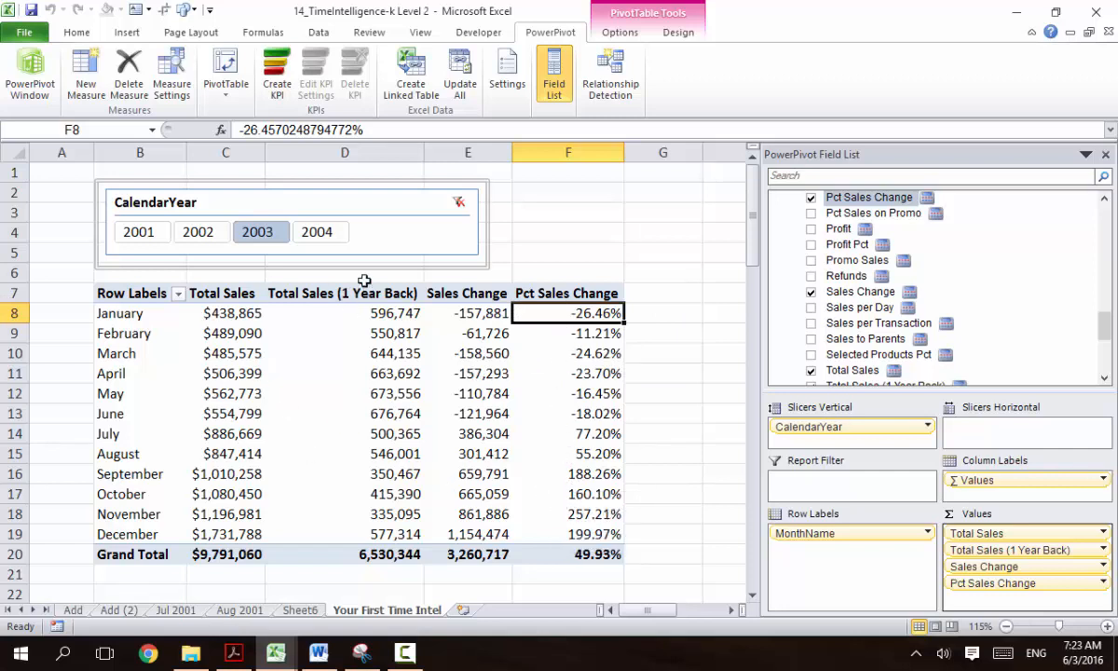
click(319, 233)
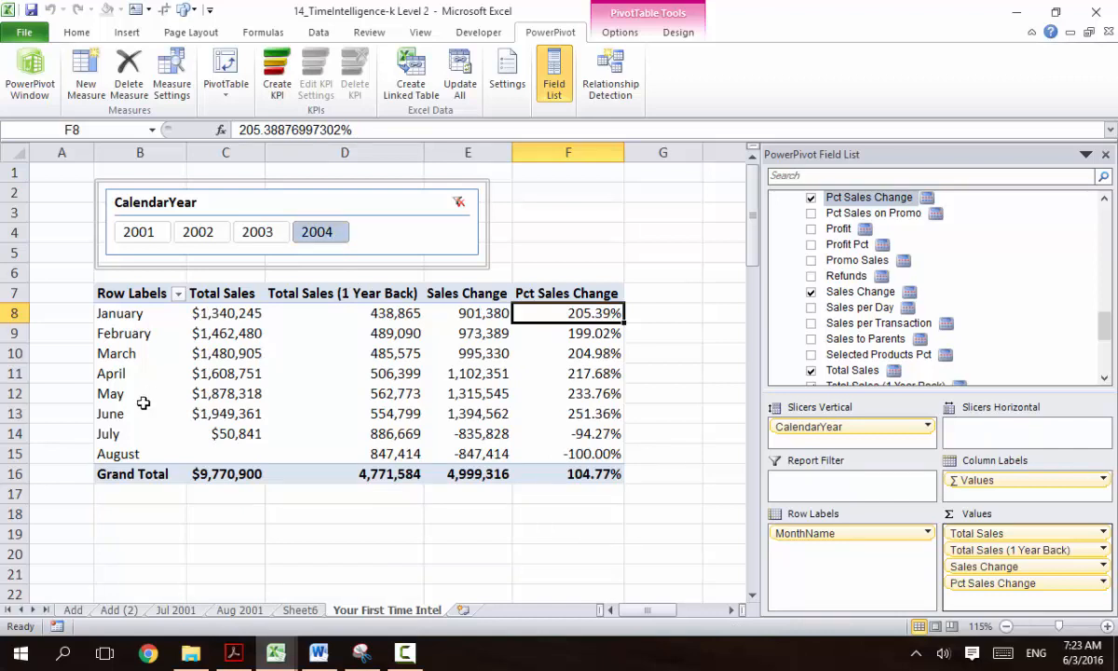
click(257, 232)
click(199, 234)
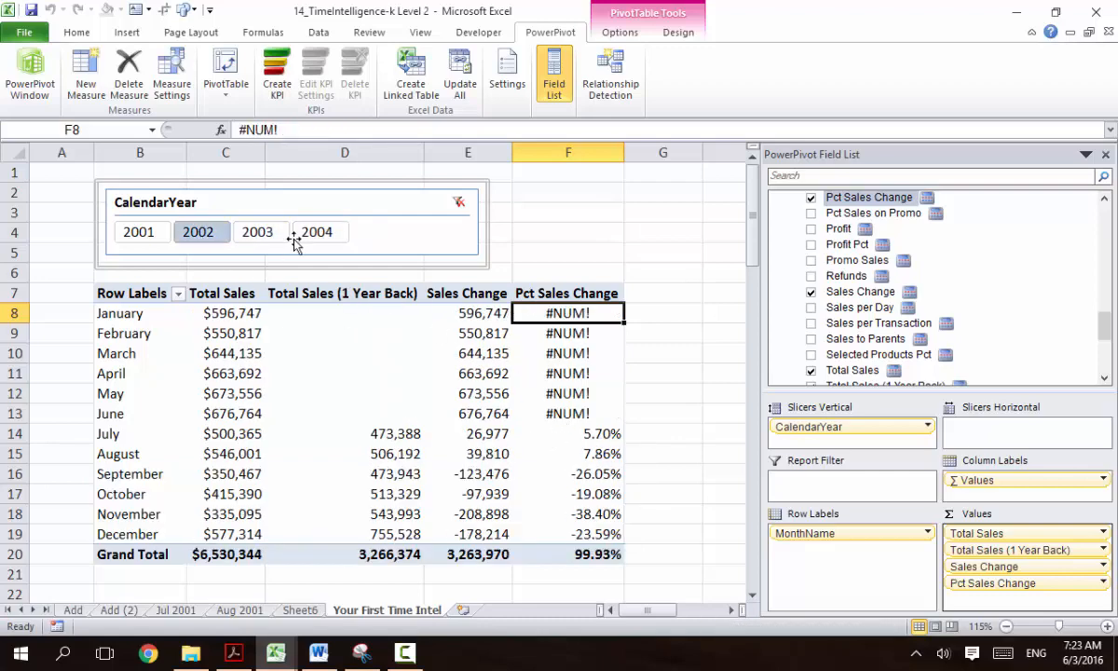
click(138, 232)
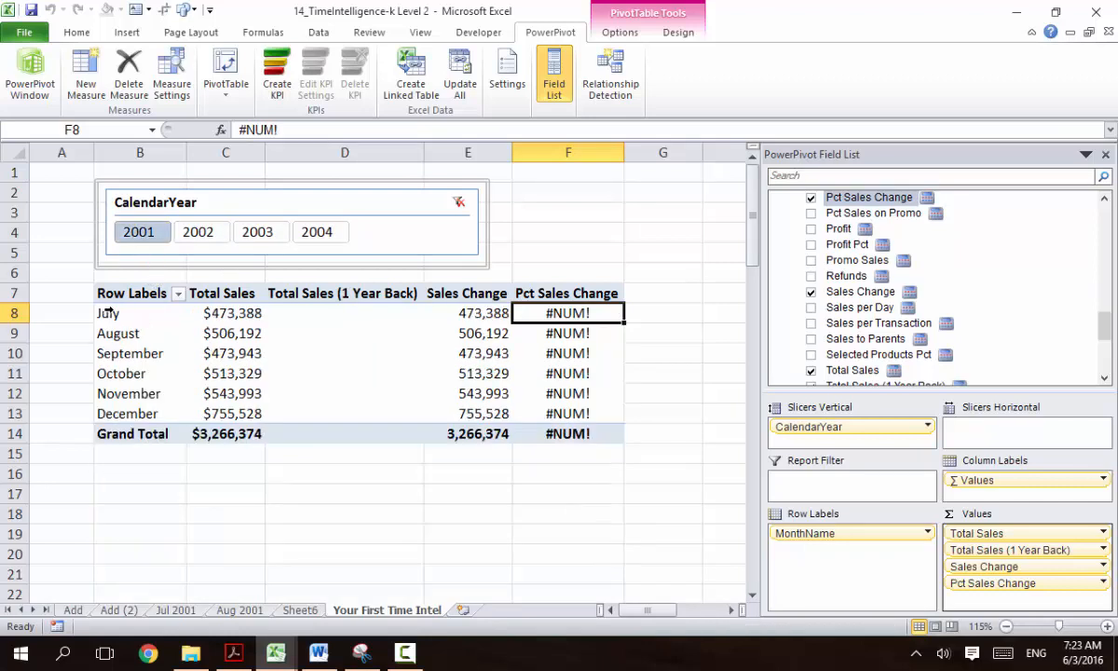
click(199, 235)
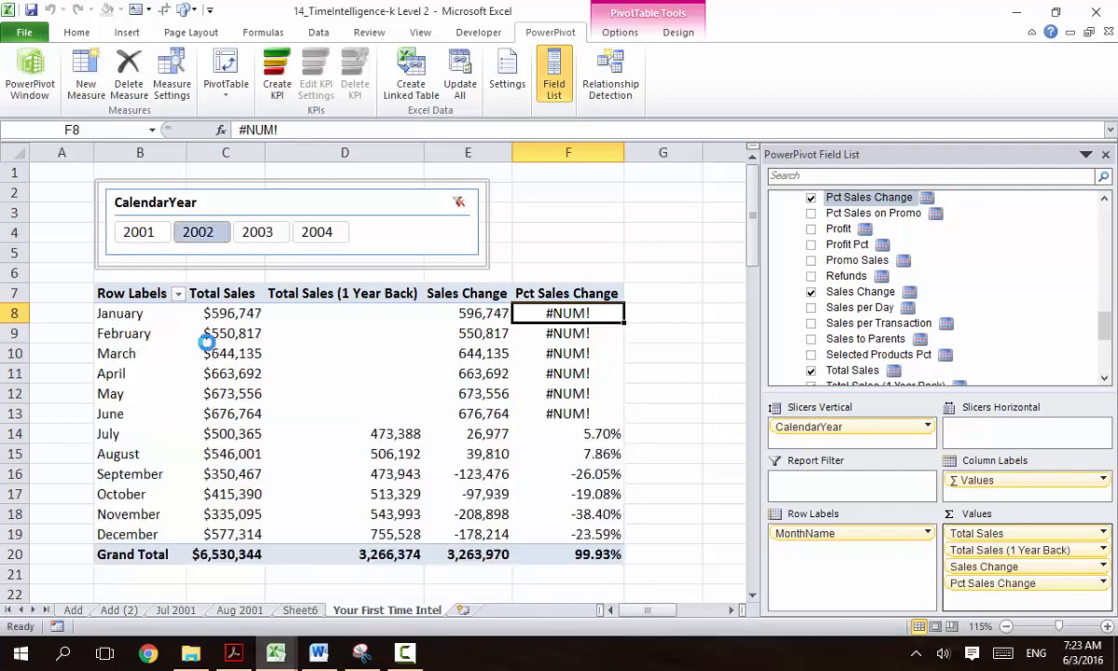
click(257, 241)
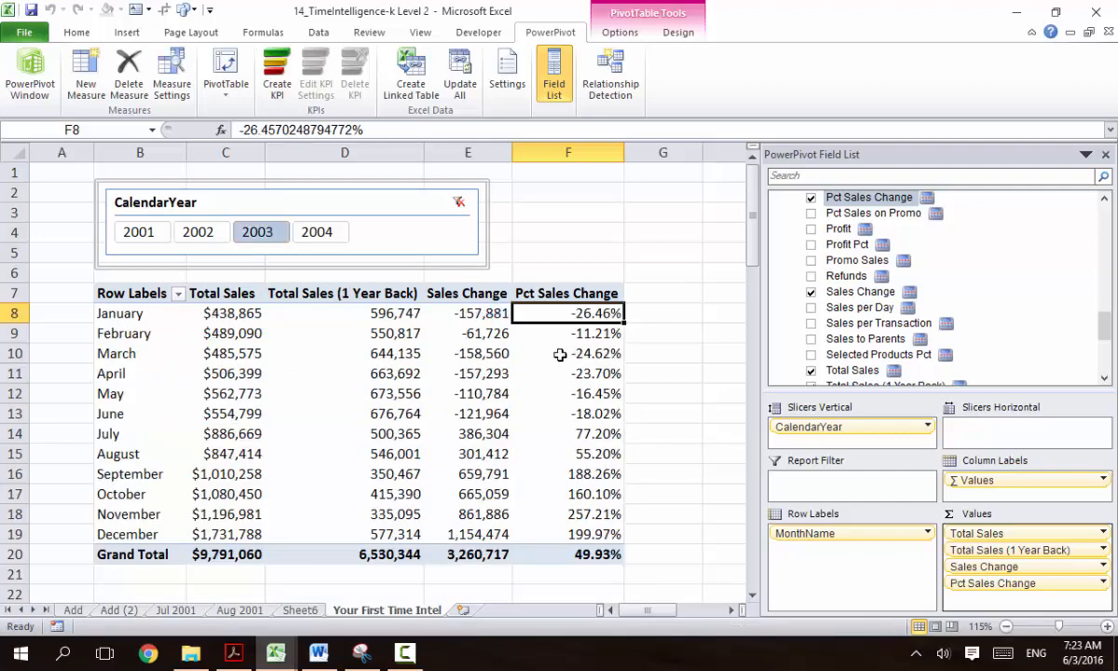
click(326, 236)
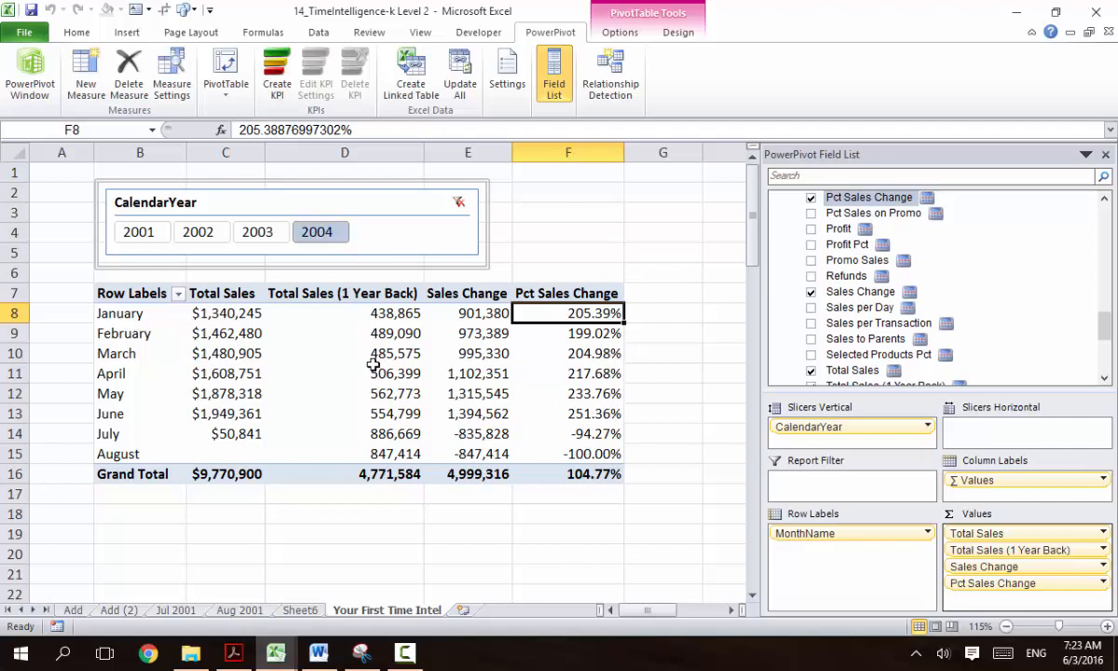
mouse_move(410, 378)
click(522, 413)
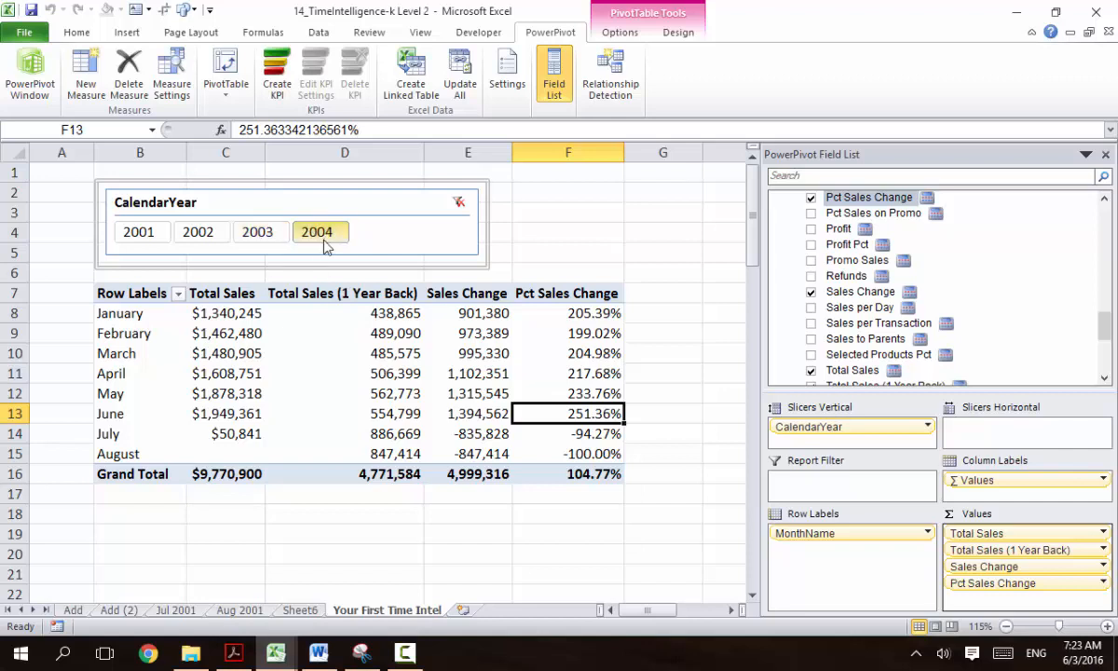
mouse_move(382, 392)
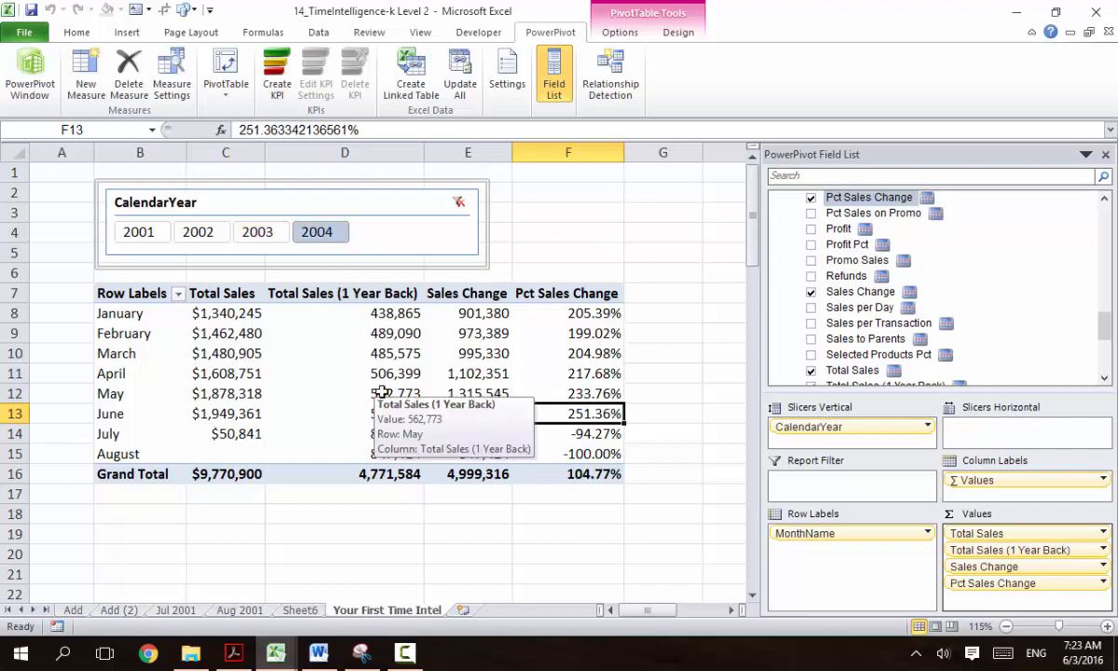